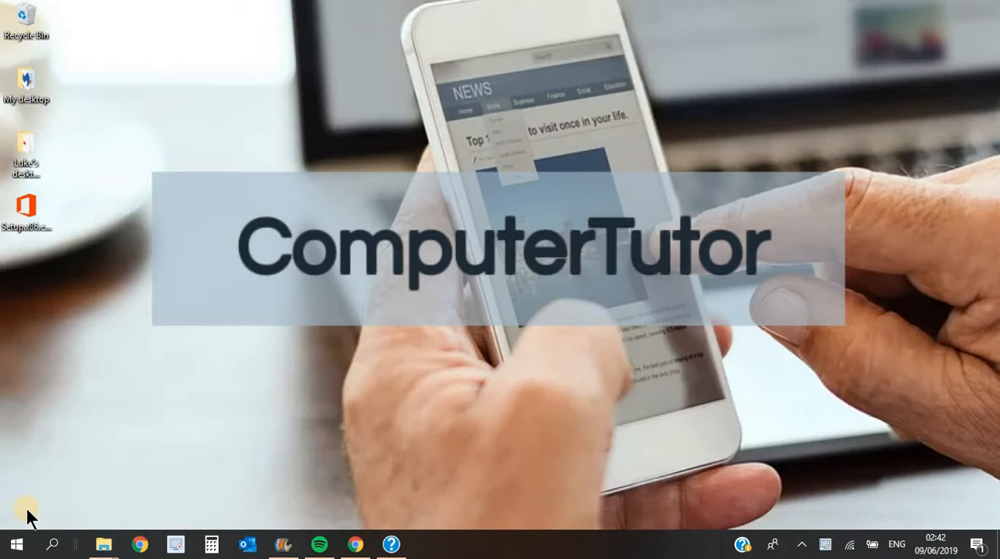
- Start Excel, open the recent workbook "Spreadsheet using SUM and PRODUCT", and maximize its window
{"action": "left_click", "coordinate": [13, 547]}
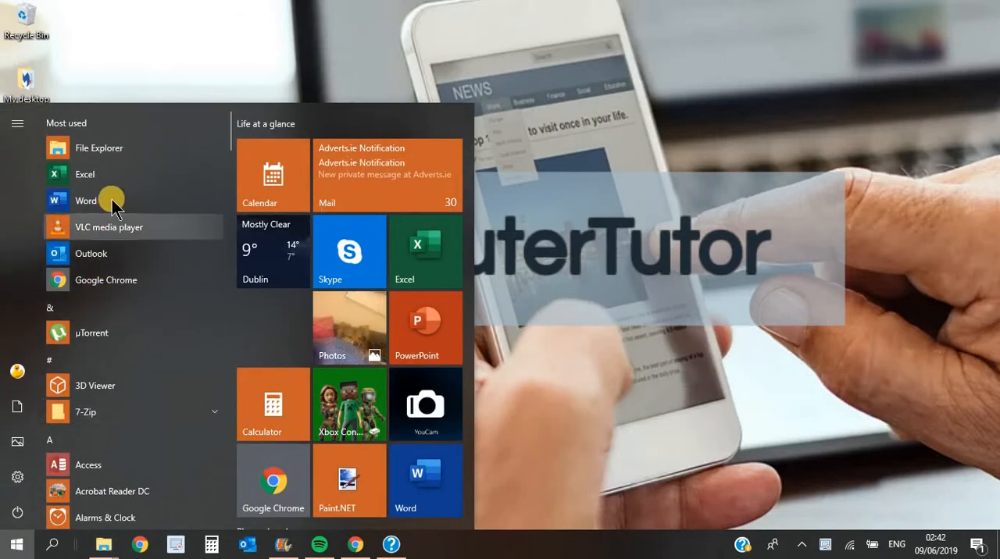
{"action": "left_click", "coordinate": [119, 176]}
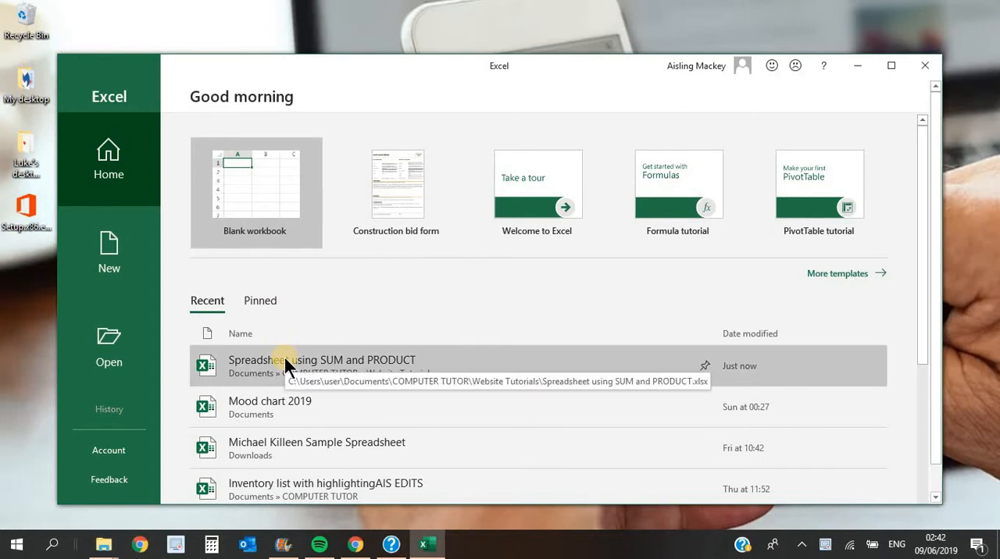
{"action": "left_click", "coordinate": [285, 358]}
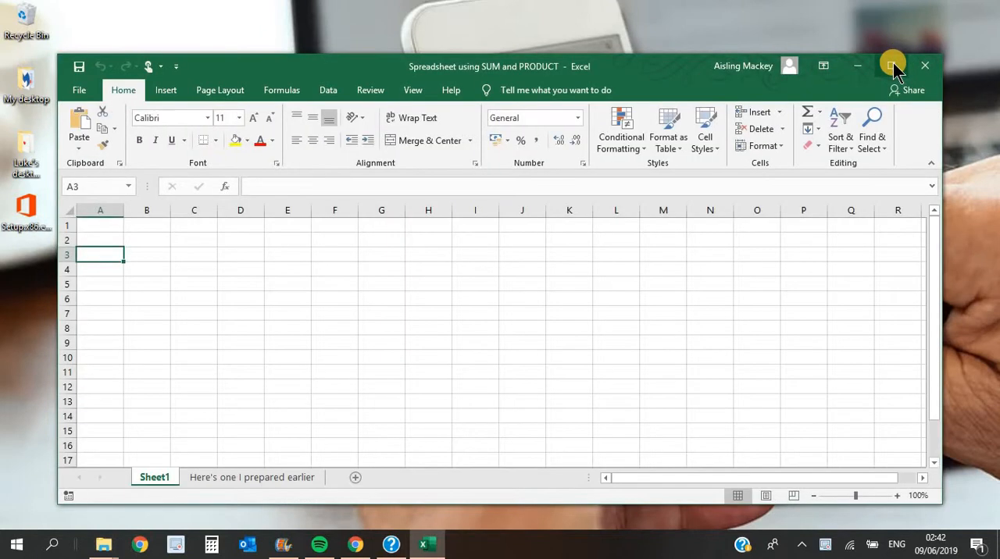
{"action": "left_click", "coordinate": [892, 66]}
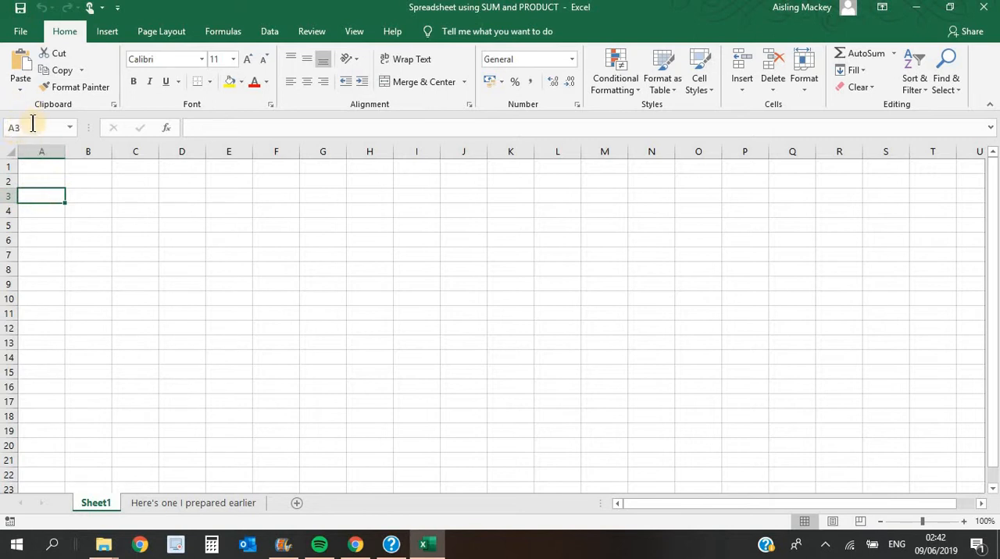
- Enter "Information" in cell A3 and "More information" in cell B3 of Sheet1
{"action": "double_click", "coordinate": [51, 196]}
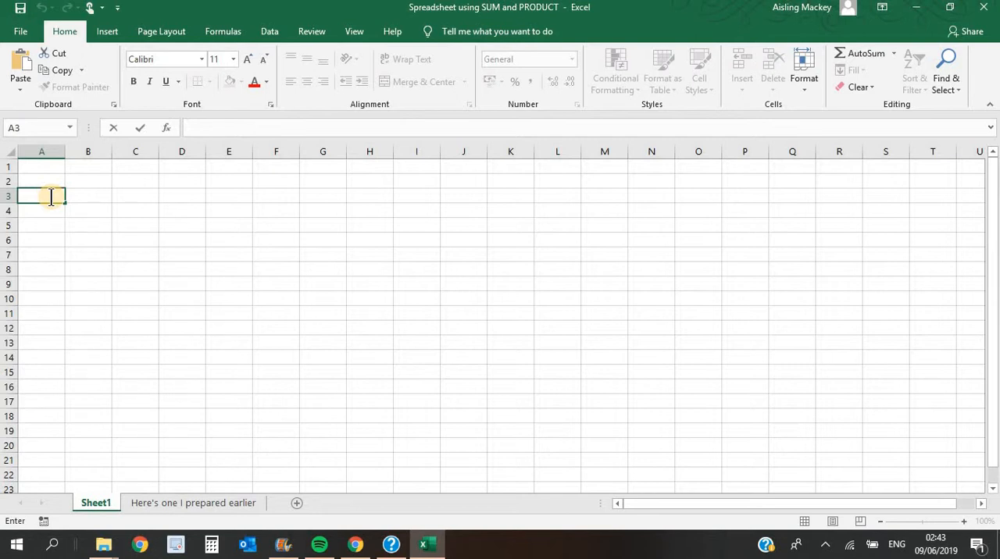
{"action": "type", "text": "Information"}
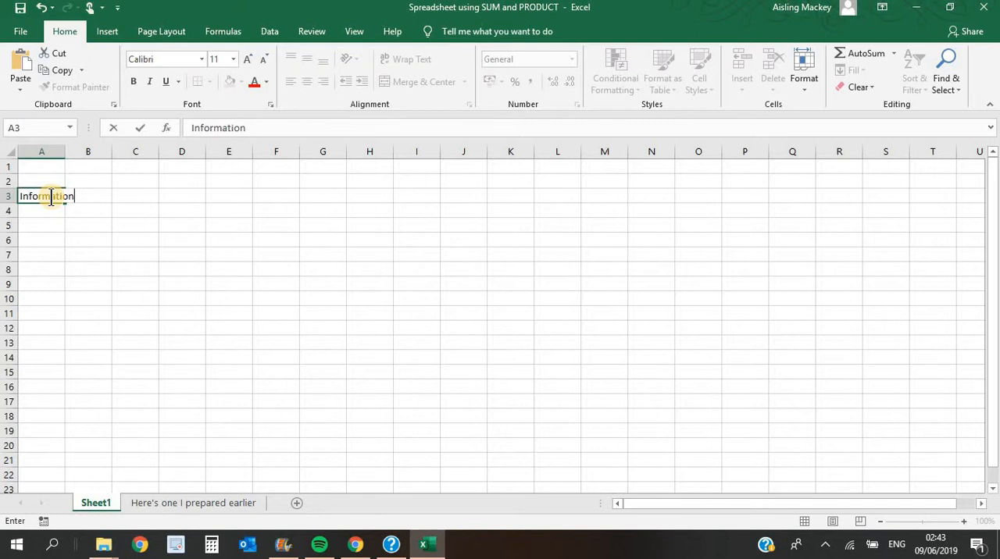
{"action": "key", "text": "Tab"}
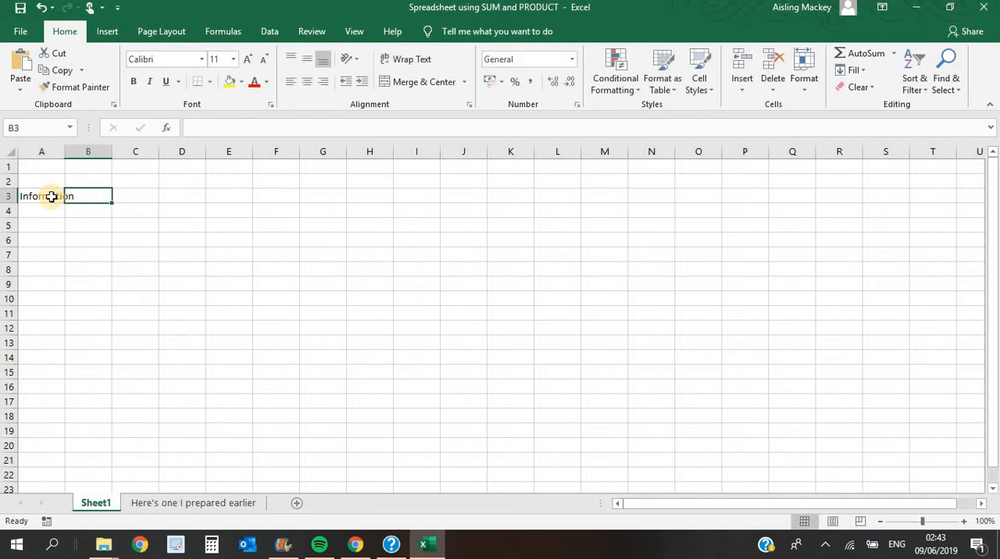
{"action": "type", "text": "More informatio"}
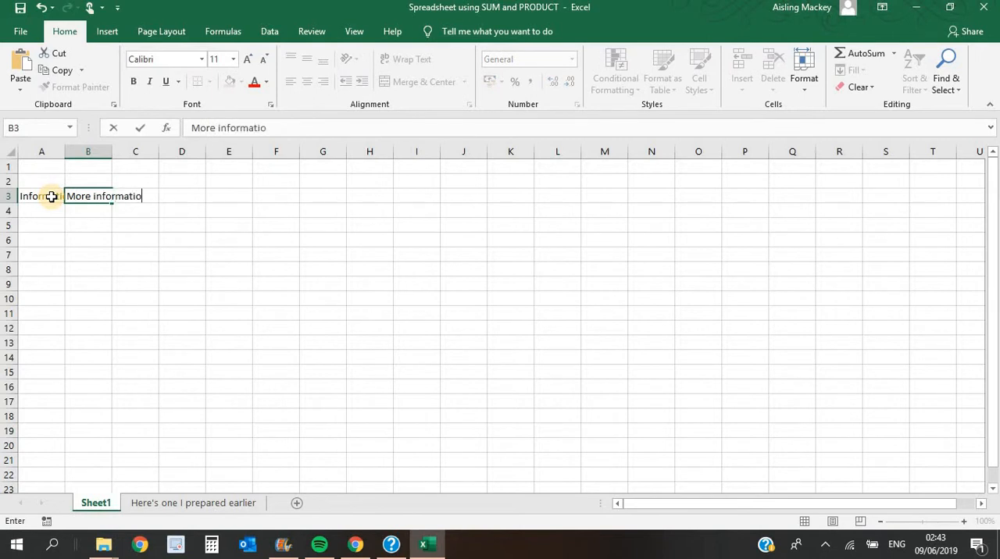
{"action": "type", "text": "n"}
{"action": "key", "text": "Tab"}
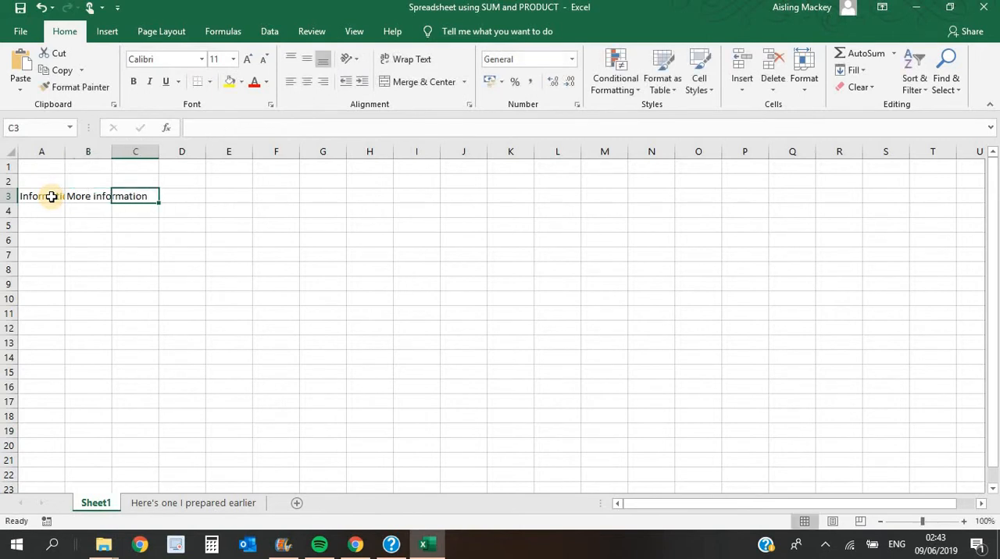
- On the sheet "Here's one I prepared earlier", widen column B to fit the item descriptions and wrap the text in row 3
{"action": "left_click", "coordinate": [177, 504]}
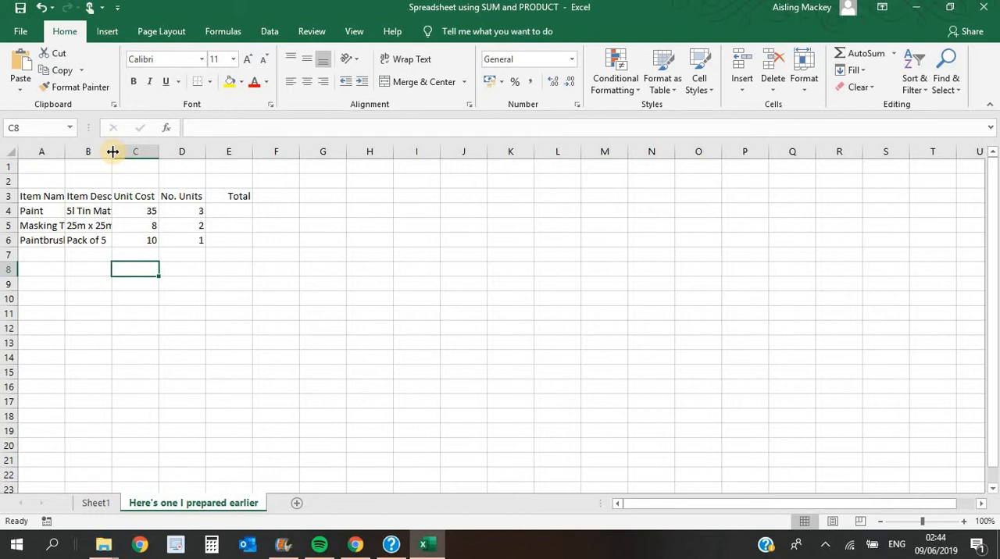
{"action": "left_click_drag", "start_coordinate": [112, 152], "coordinate": [152, 150]}
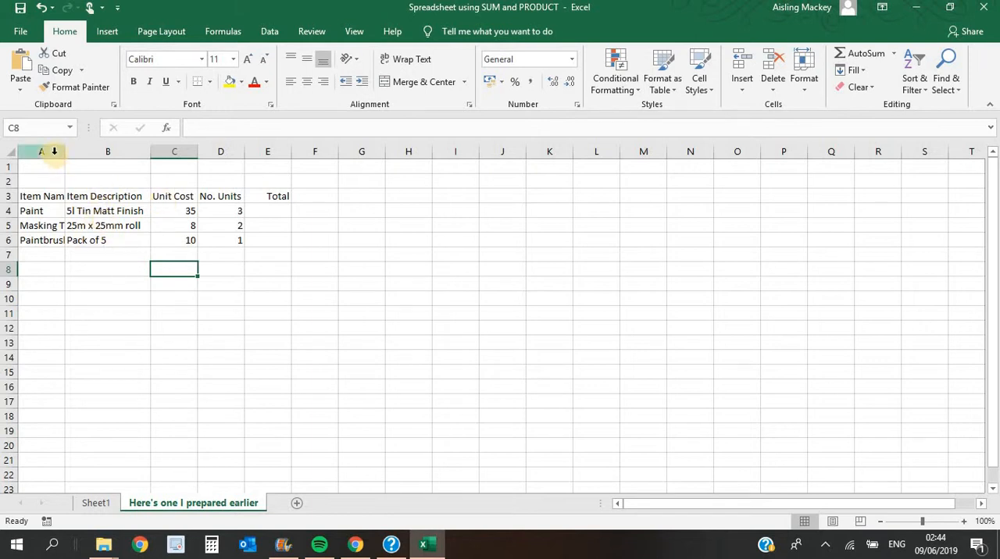
{"action": "left_click", "coordinate": [8, 196]}
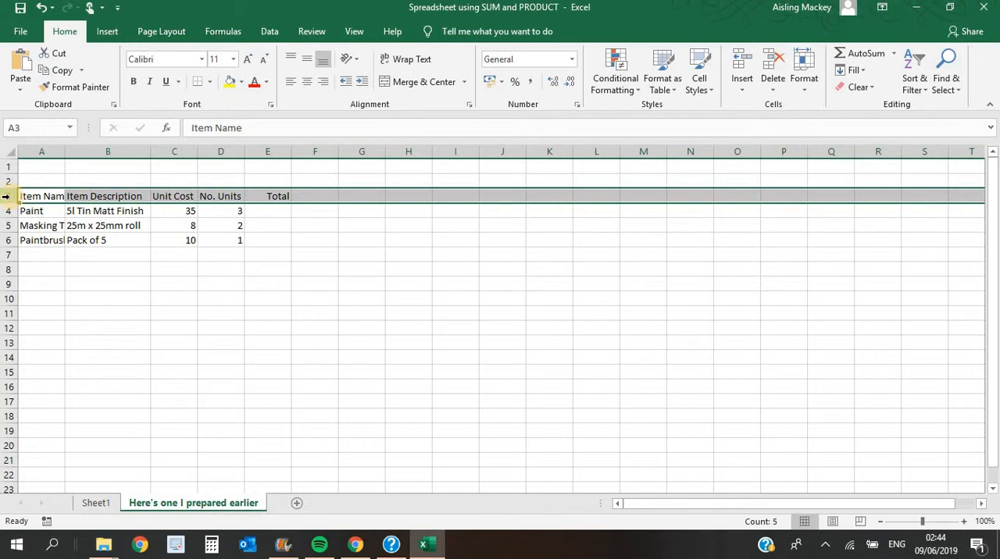
{"action": "left_click", "coordinate": [399, 60]}
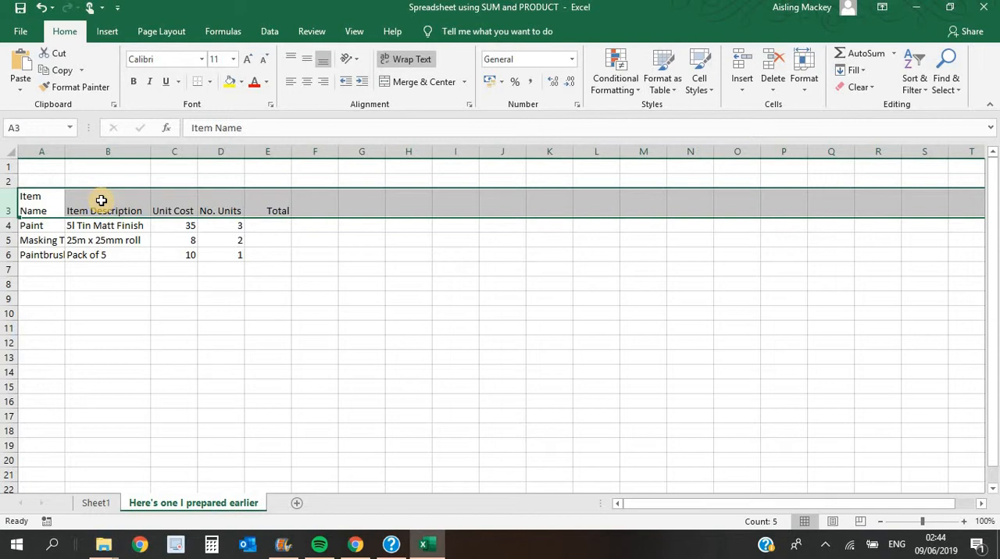
- Fill the header cells A3:E3 with a light blue theme colour
{"action": "left_click", "coordinate": [32, 207]}
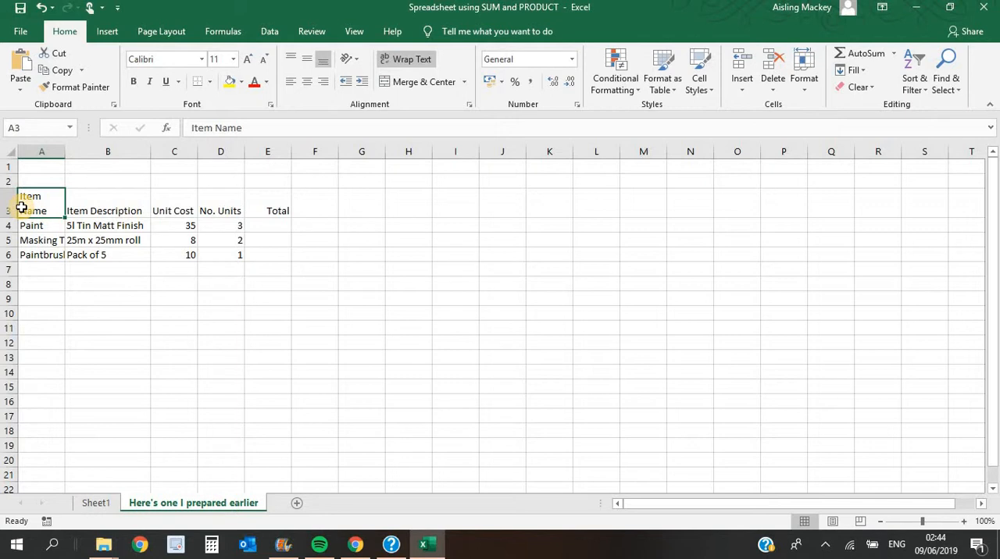
{"action": "key", "text": "shift+Right"}
{"action": "key", "text": "shift+Right"}
{"action": "key", "text": "shift+Right"}
{"action": "key", "text": "shift+Right"}
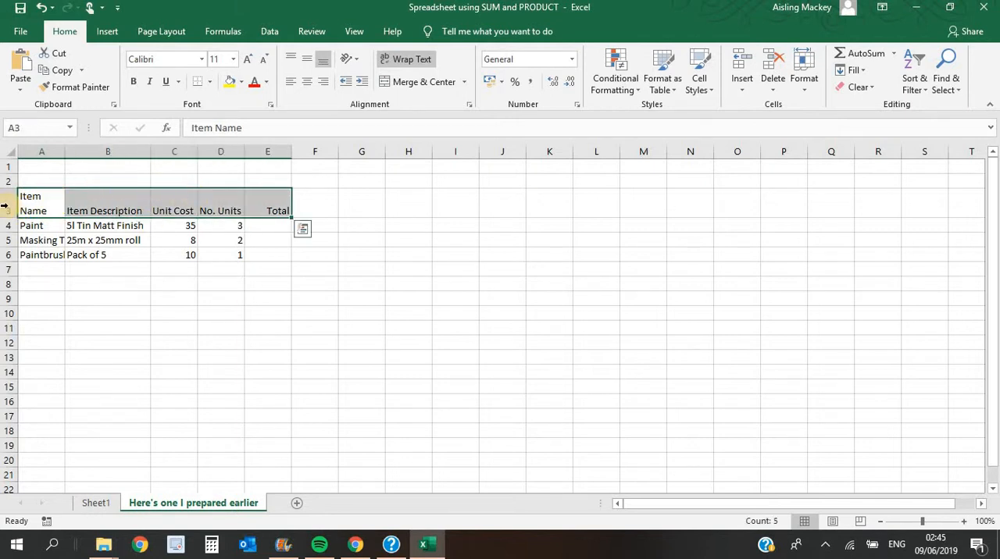
{"action": "left_click", "coordinate": [240, 82]}
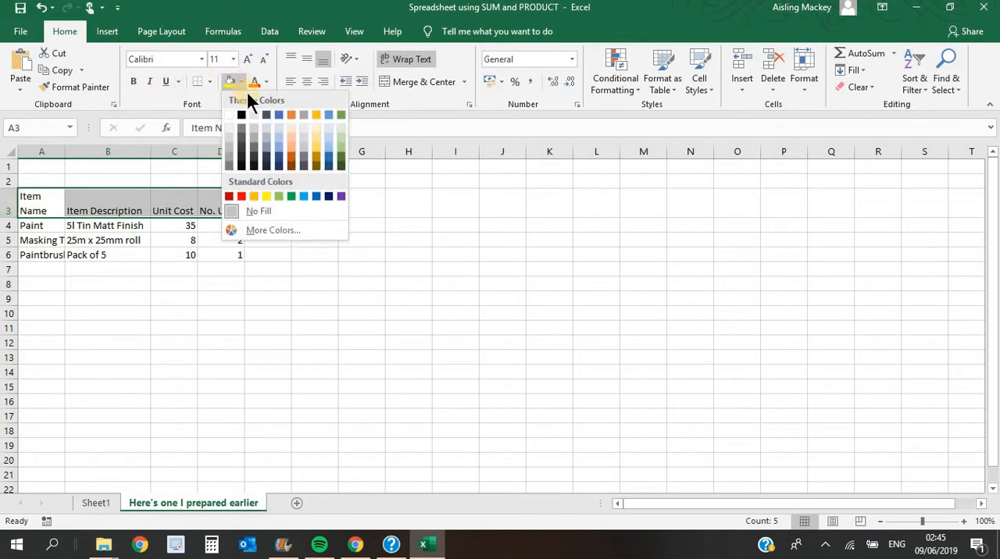
{"action": "left_click", "coordinate": [278, 135]}
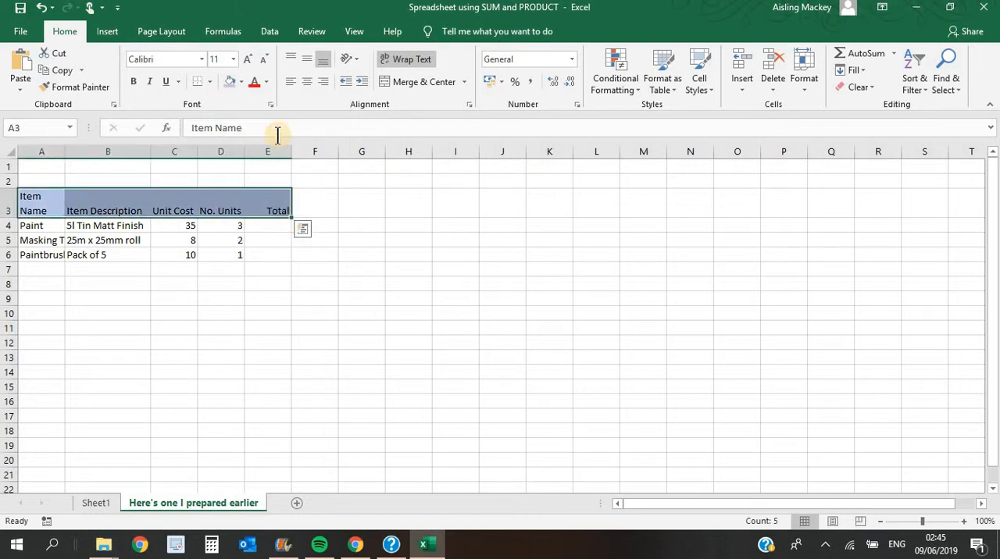
- Make the header text in A3:E3 bold and increase its font size to 14
{"action": "left_click", "coordinate": [134, 82]}
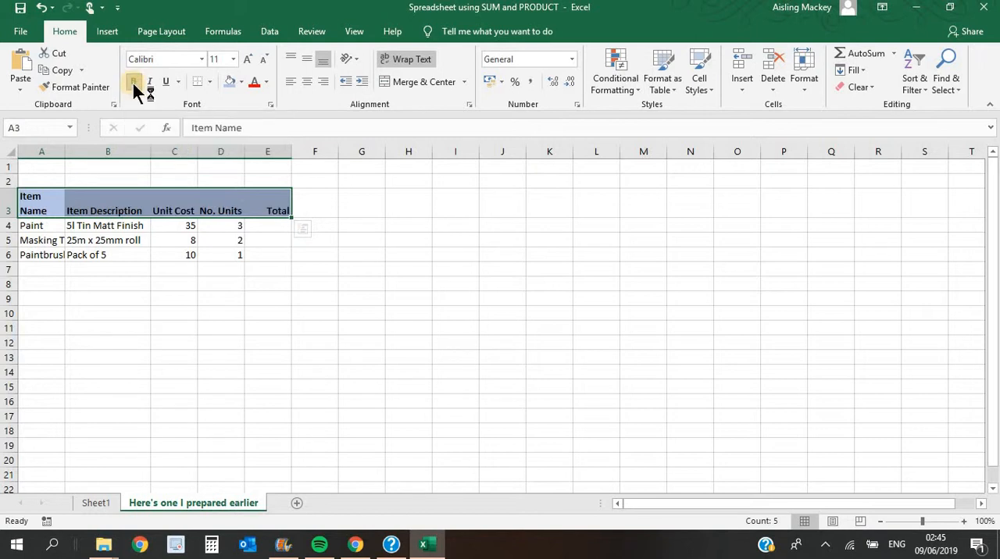
{"action": "left_click", "coordinate": [248, 60]}
{"action": "left_click", "coordinate": [248, 61]}
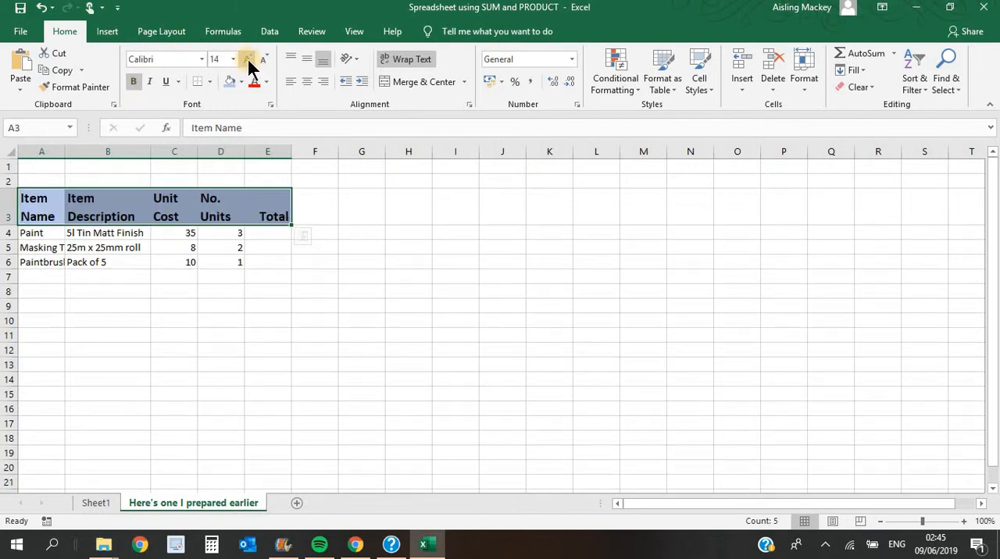
- Widen column A until the item names and their heading fit on one line
{"action": "left_click", "coordinate": [107, 273]}
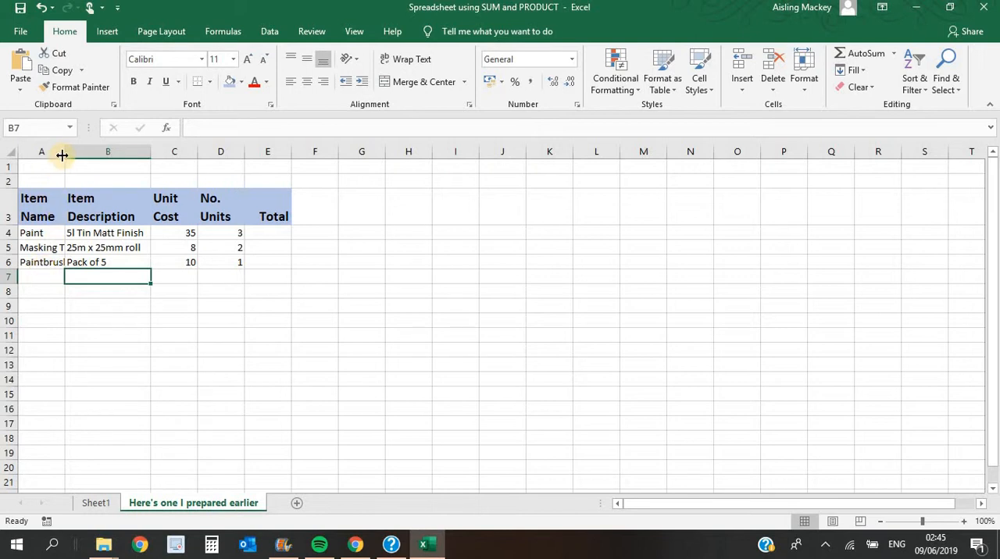
{"action": "left_click_drag", "start_coordinate": [64, 154], "coordinate": [95, 156]}
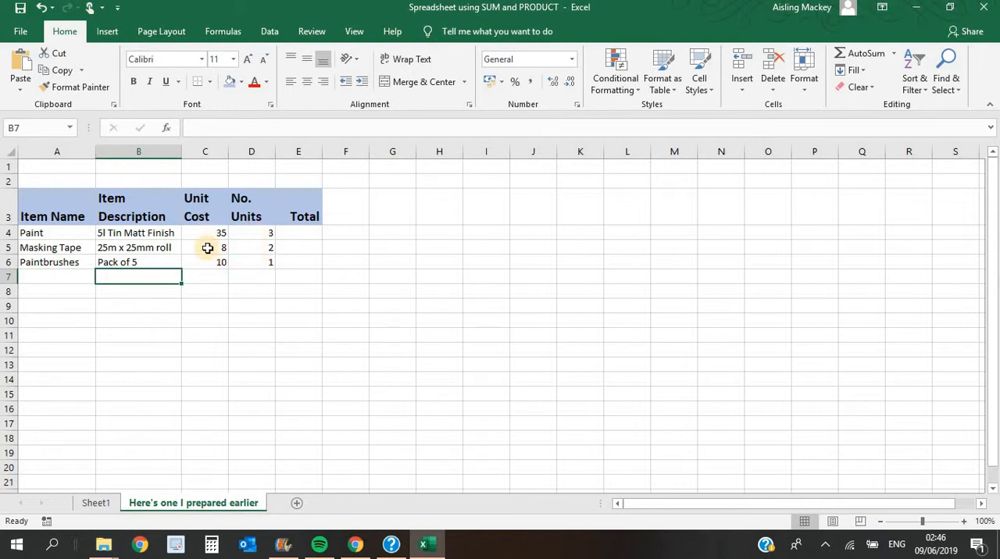
- Format the Unit Cost column C as Currency with the € symbol and 2 decimal places
{"action": "left_click", "coordinate": [207, 154]}
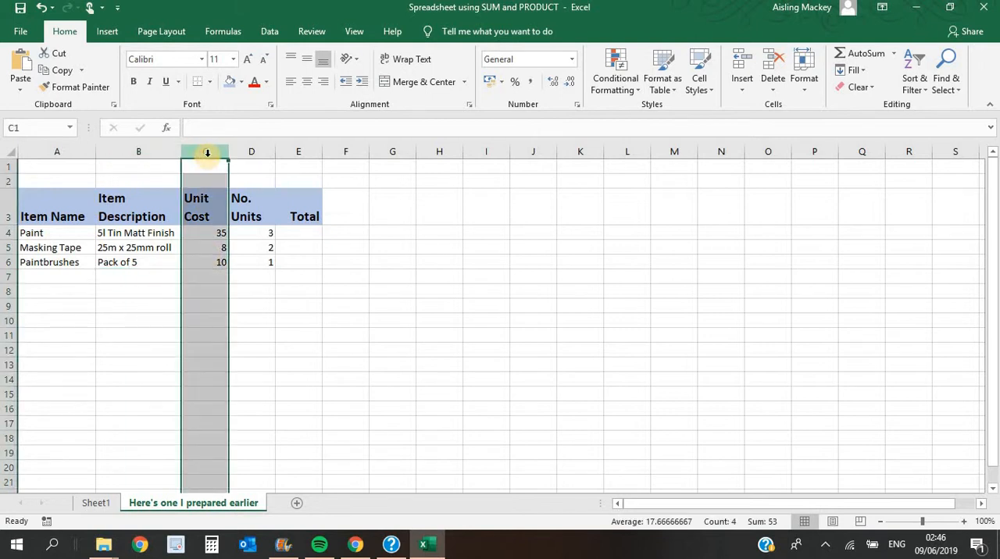
{"action": "right_click", "coordinate": [206, 153]}
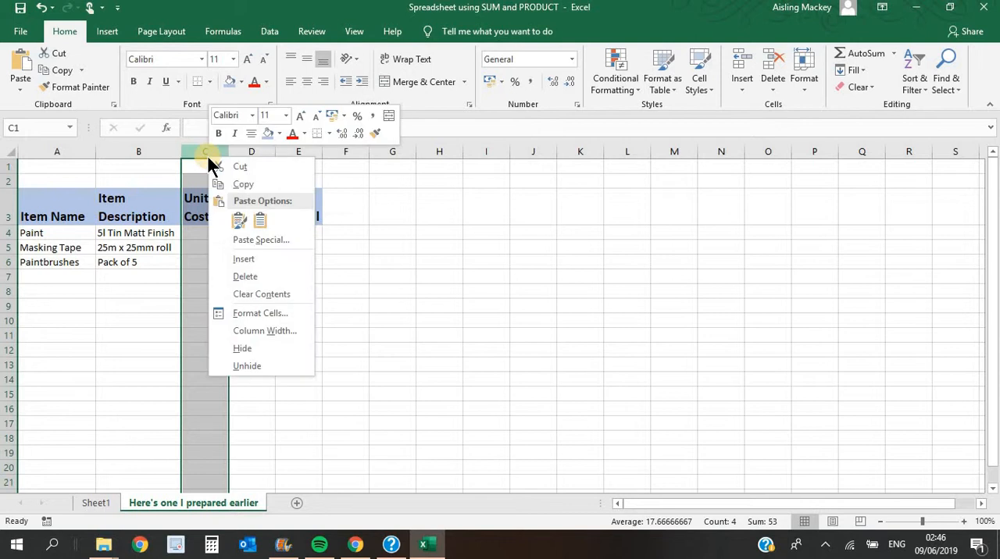
{"action": "left_click", "coordinate": [266, 313]}
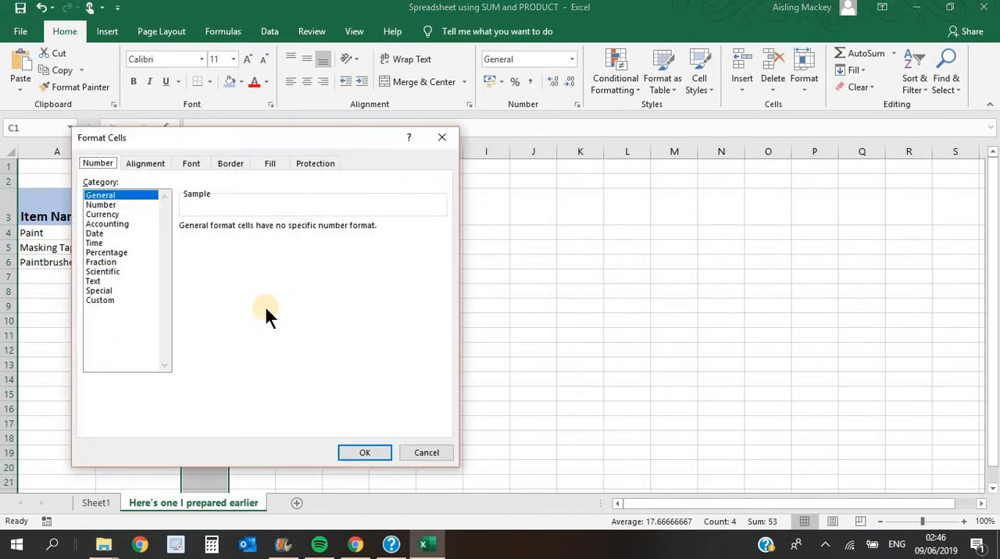
{"action": "left_click", "coordinate": [109, 214]}
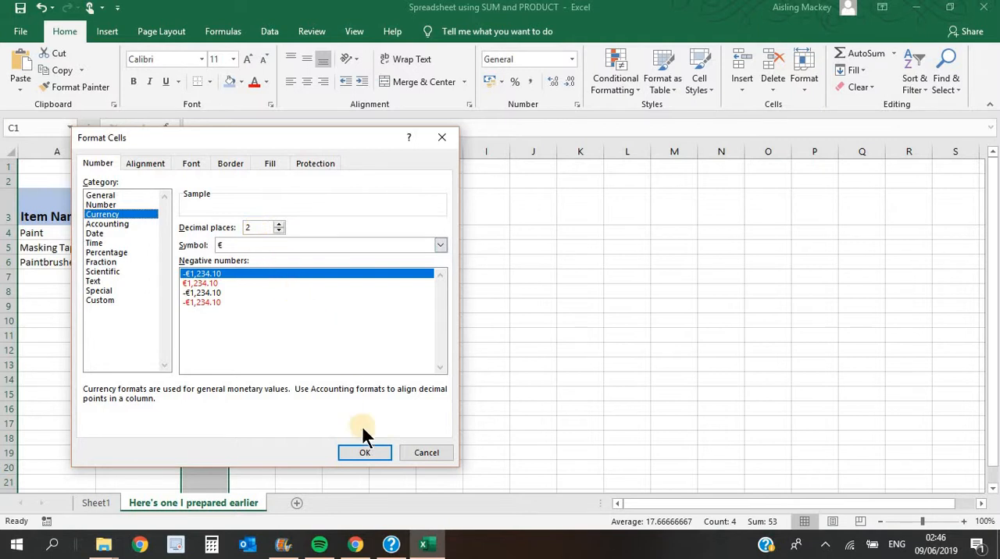
{"action": "left_click", "coordinate": [365, 453]}
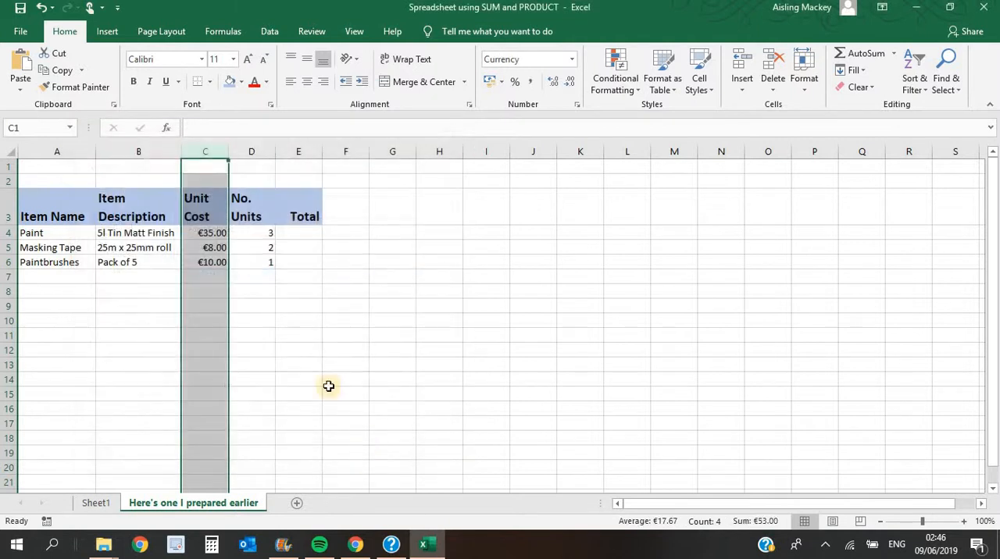
{"action": "left_click", "coordinate": [207, 234]}
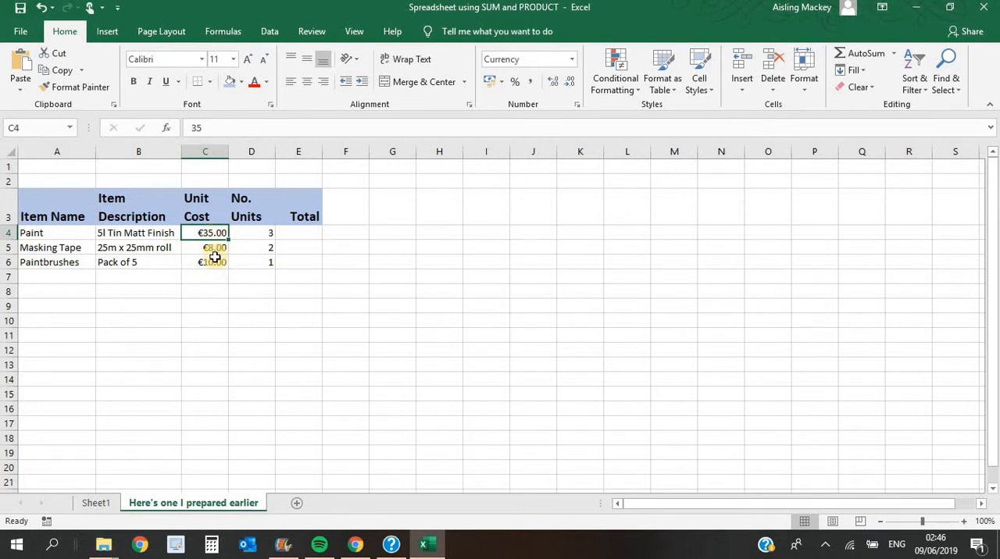
- Enter the formula =(C4*D4) in cell E4 to calculate the Paint total from unit cost and number of units
{"action": "left_click", "coordinate": [300, 235]}
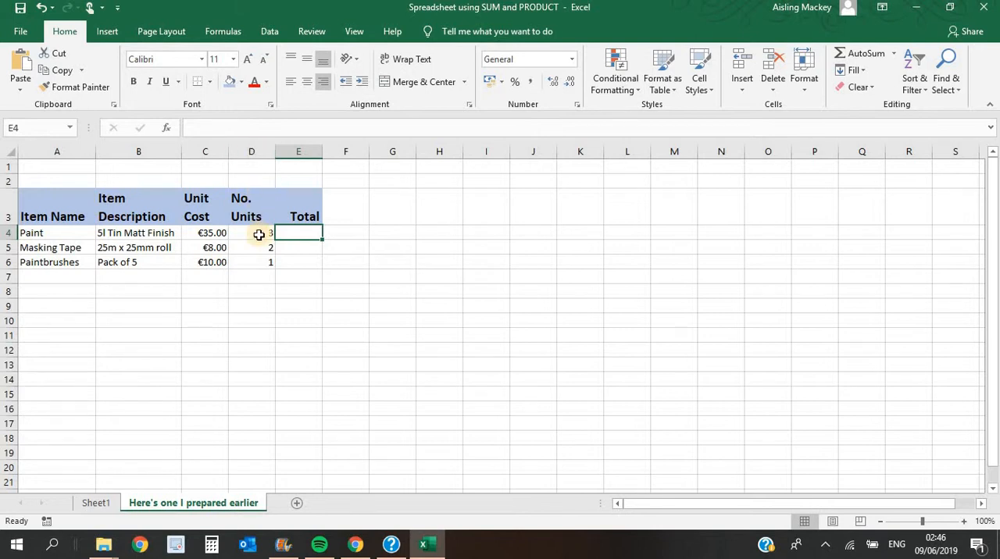
{"action": "left_click", "coordinate": [219, 126]}
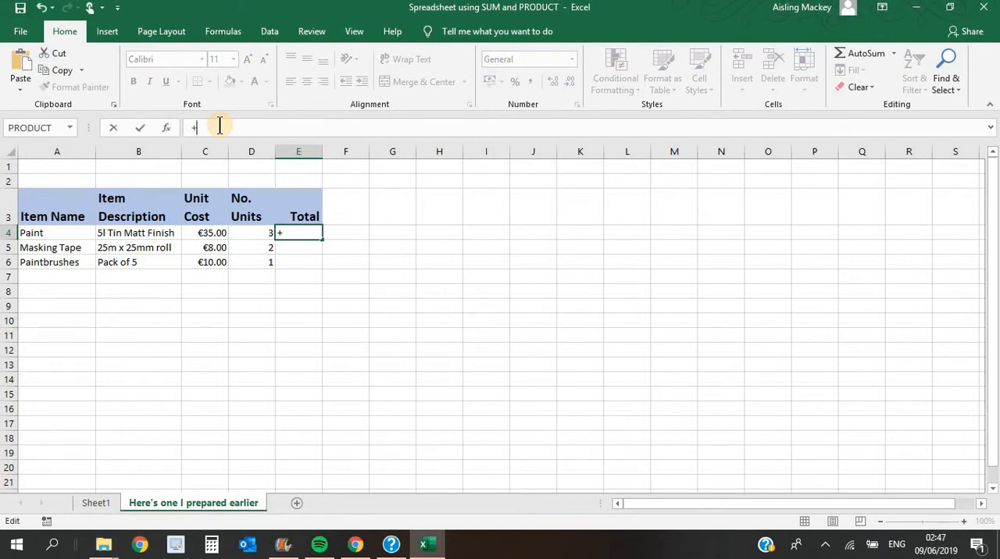
{"action": "type", "text": "=(D"}
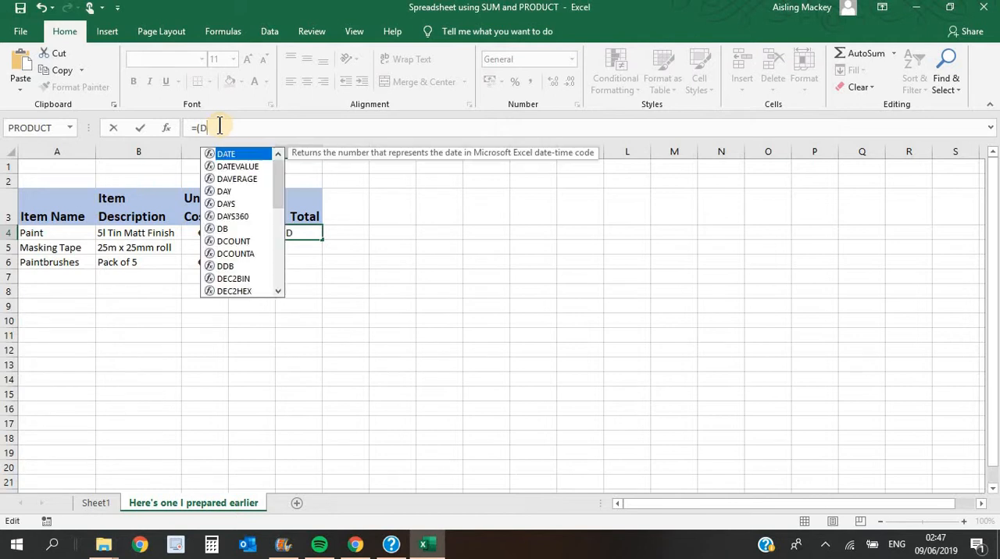
{"action": "type", "text": "4"}
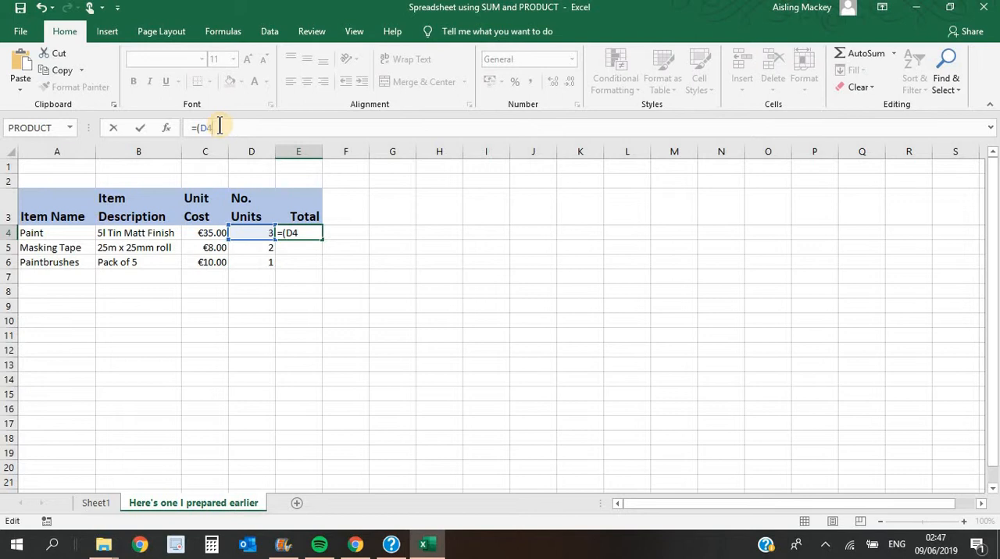
{"action": "type", "text": "*"}
{"action": "key", "text": "BackSpace"}
{"action": "type", "text": "C4*"}
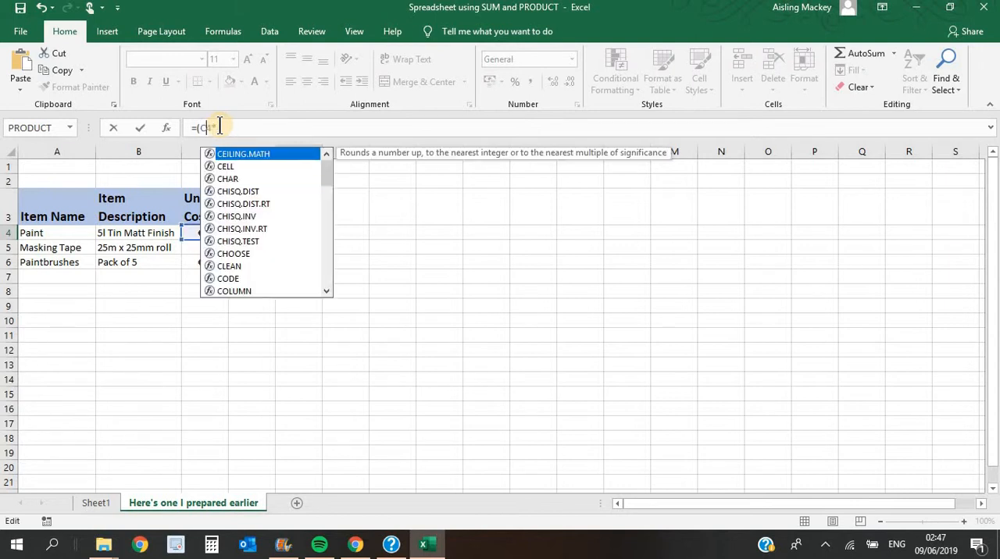
{"action": "type", "text": "D"}
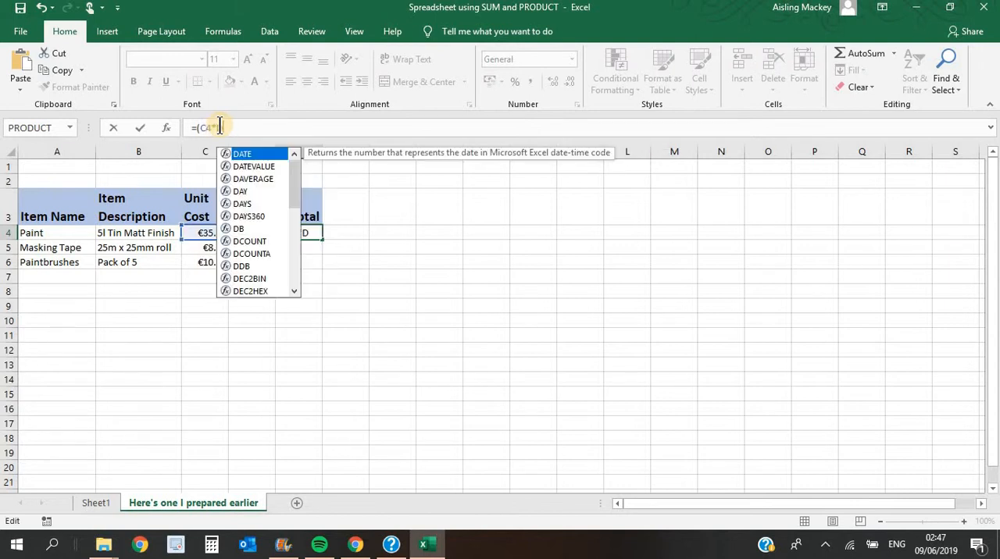
{"action": "type", "text": "4)"}
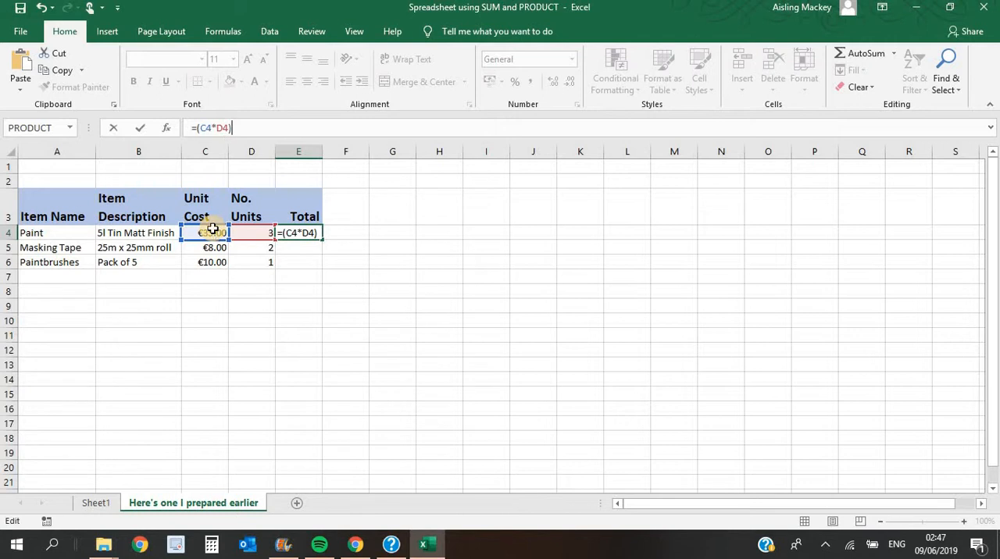
{"action": "key", "text": "Return"}
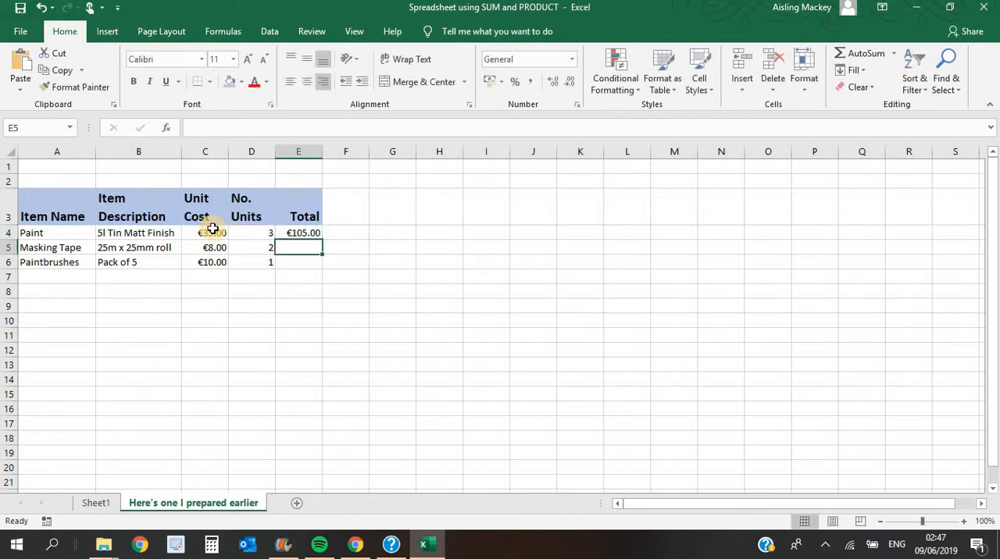
- Fill the Paint total formula in E4 down through E6 for Masking Tape and Paintbrushes
{"action": "left_click", "coordinate": [301, 233]}
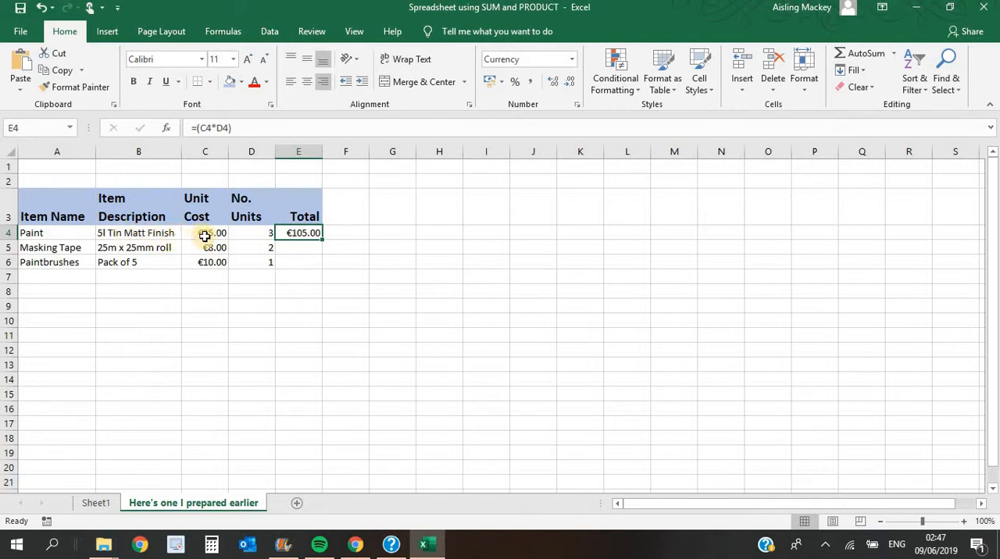
{"action": "left_click", "coordinate": [305, 248]}
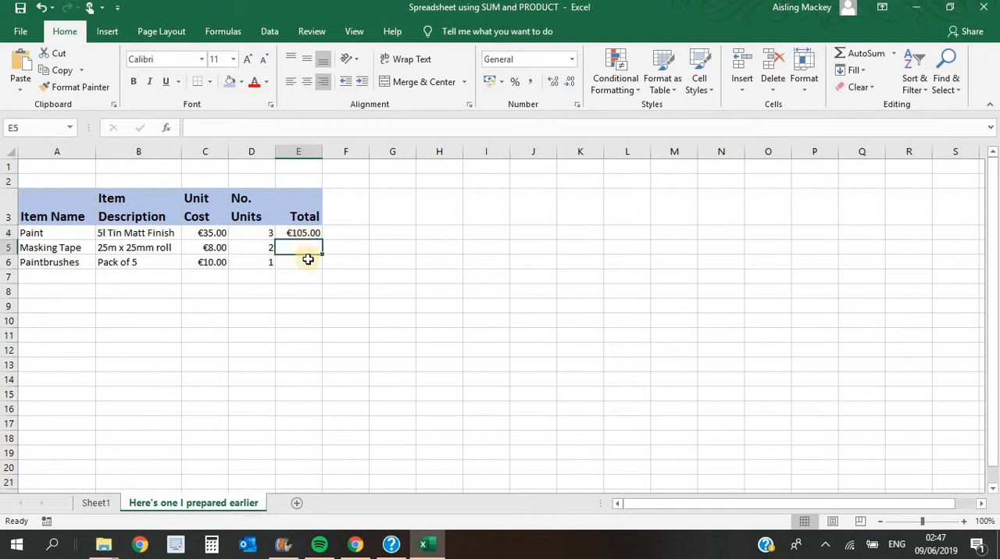
{"action": "double_click", "coordinate": [309, 262]}
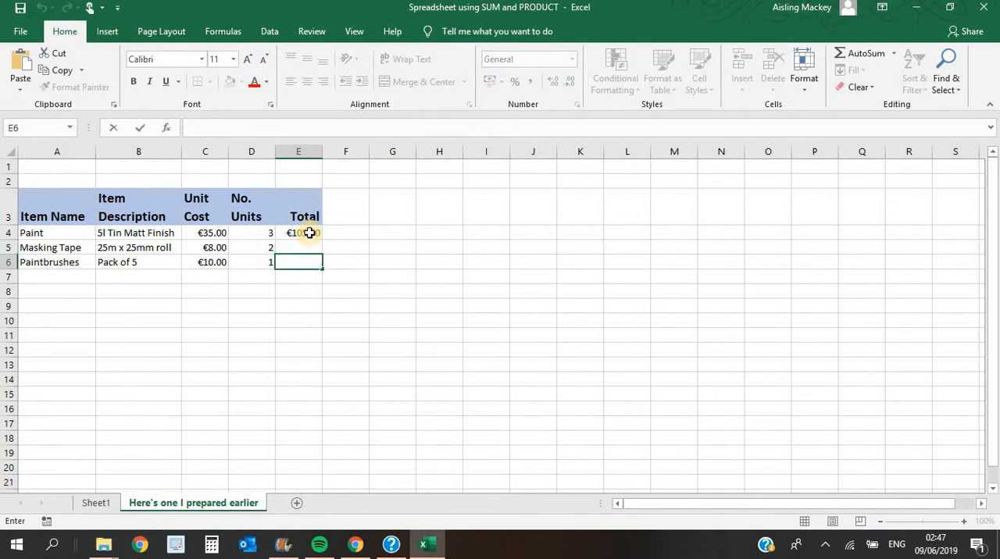
{"action": "left_click", "coordinate": [309, 233]}
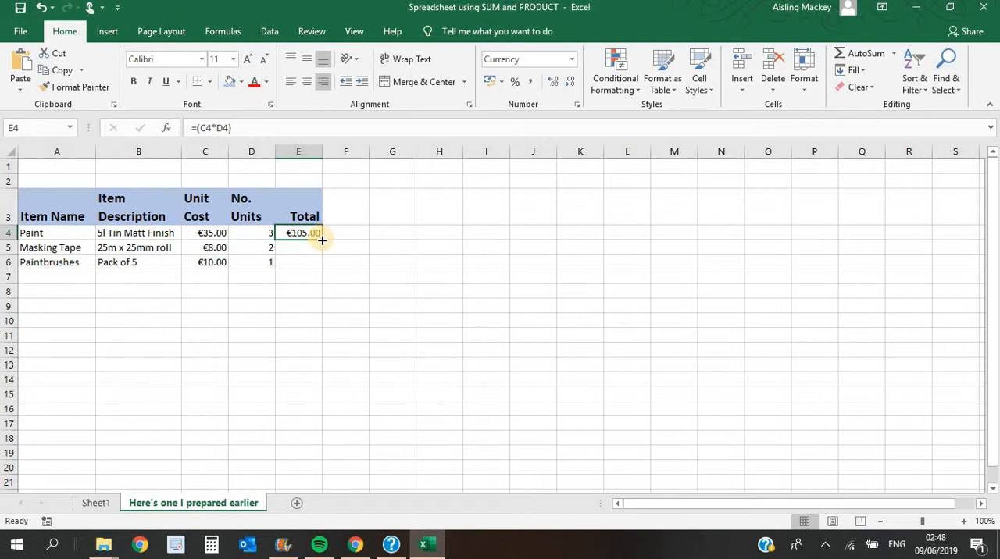
{"action": "left_click_drag", "start_coordinate": [322, 240], "coordinate": [321, 270]}
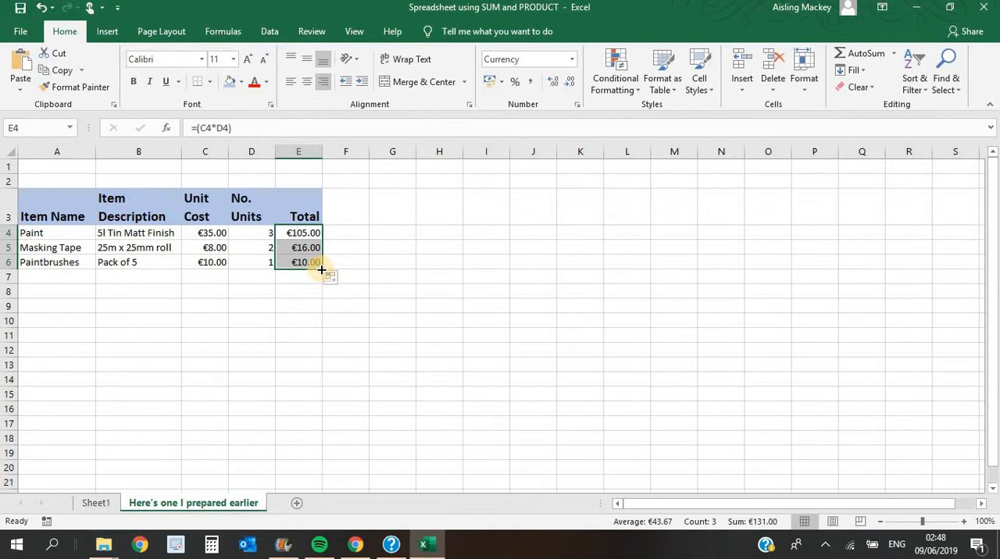
- Check how the cell references in the multiplication formula adapt across E4, E5 and E6
{"action": "left_click", "coordinate": [303, 235]}
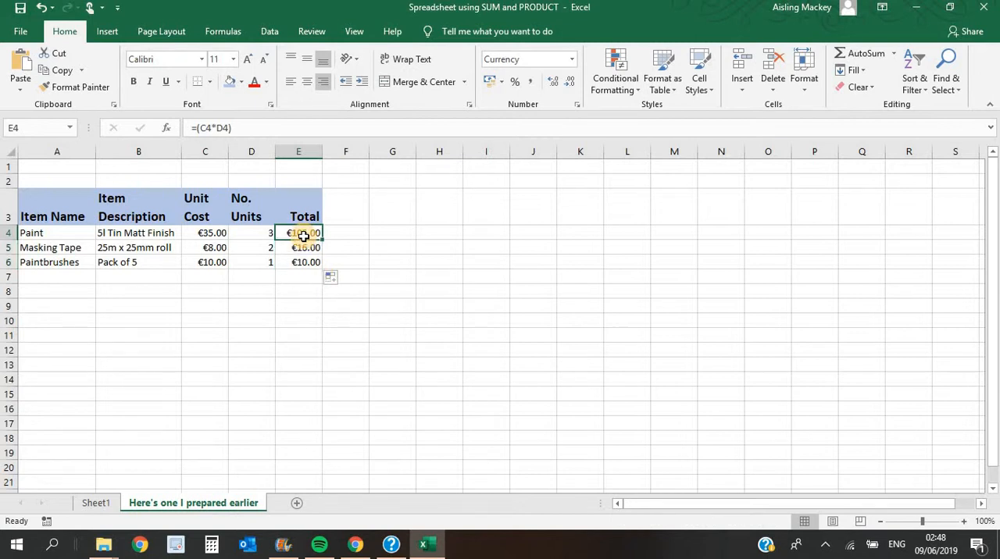
{"action": "left_click", "coordinate": [303, 249]}
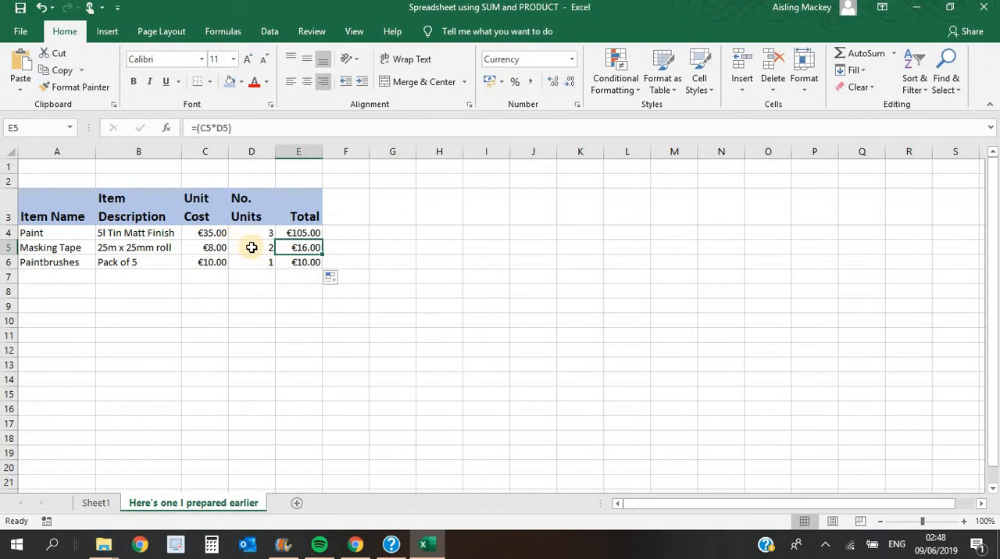
{"action": "left_click", "coordinate": [311, 263]}
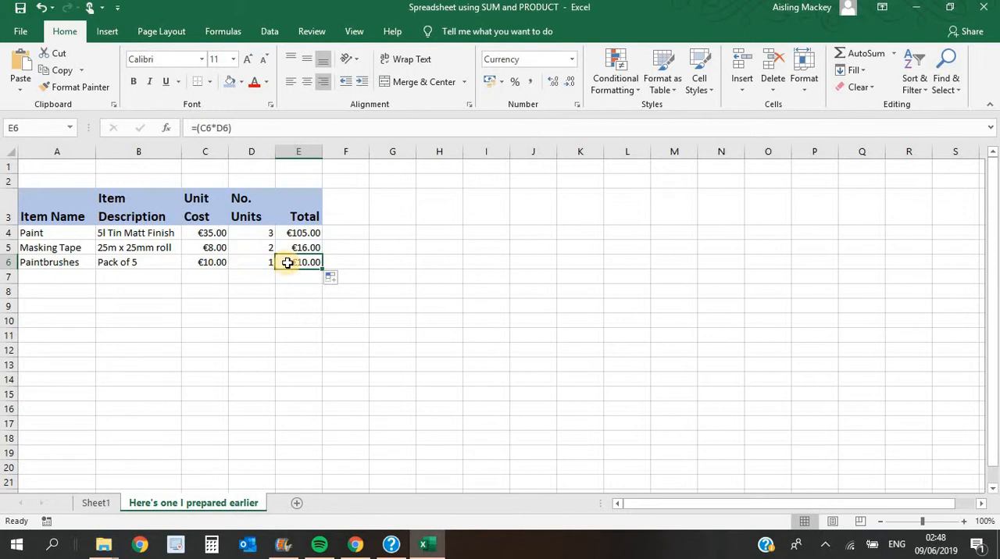
{"action": "left_click", "coordinate": [297, 236]}
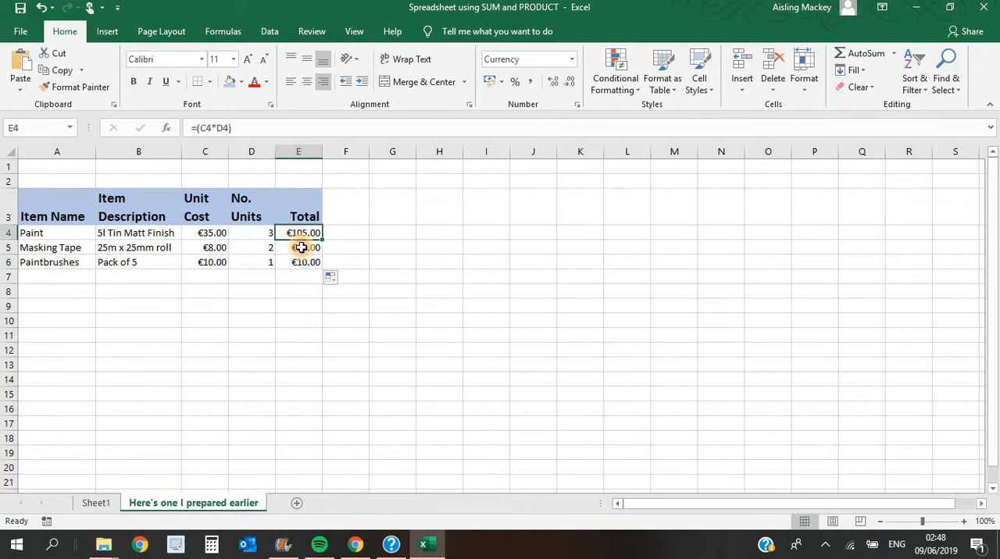
{"action": "left_click", "coordinate": [289, 248]}
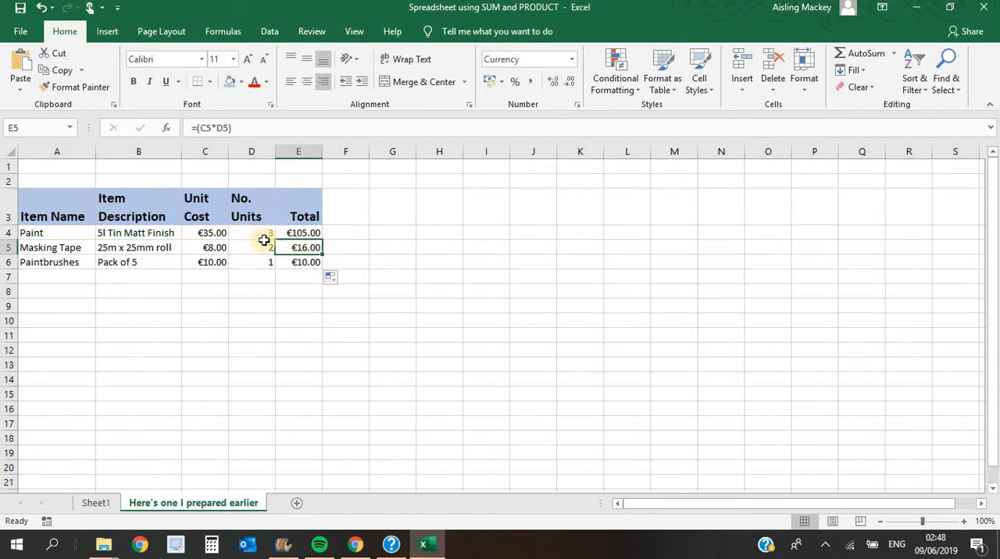
{"action": "left_click", "coordinate": [305, 234]}
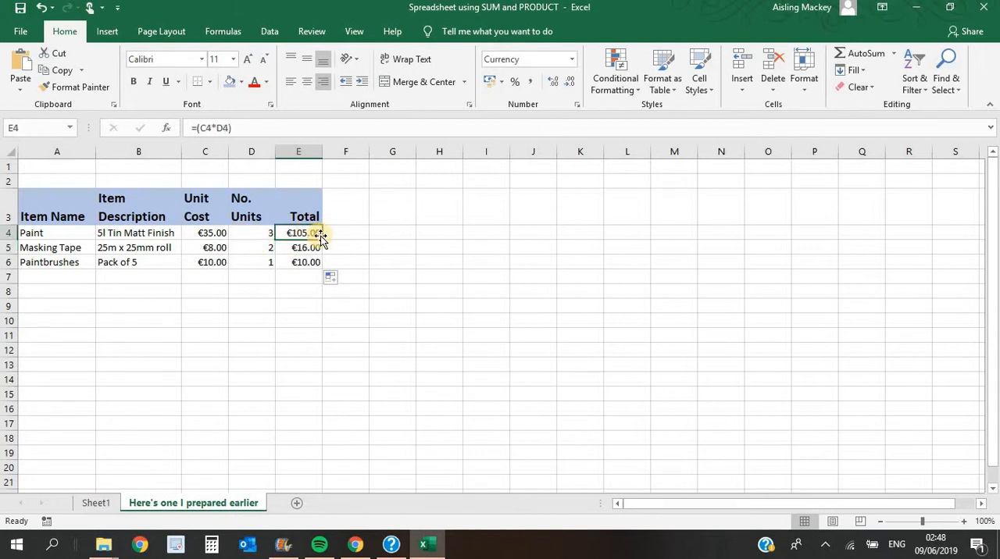
- Enter the label "Total" in cell D7 and make it bold
{"action": "left_click", "coordinate": [304, 275]}
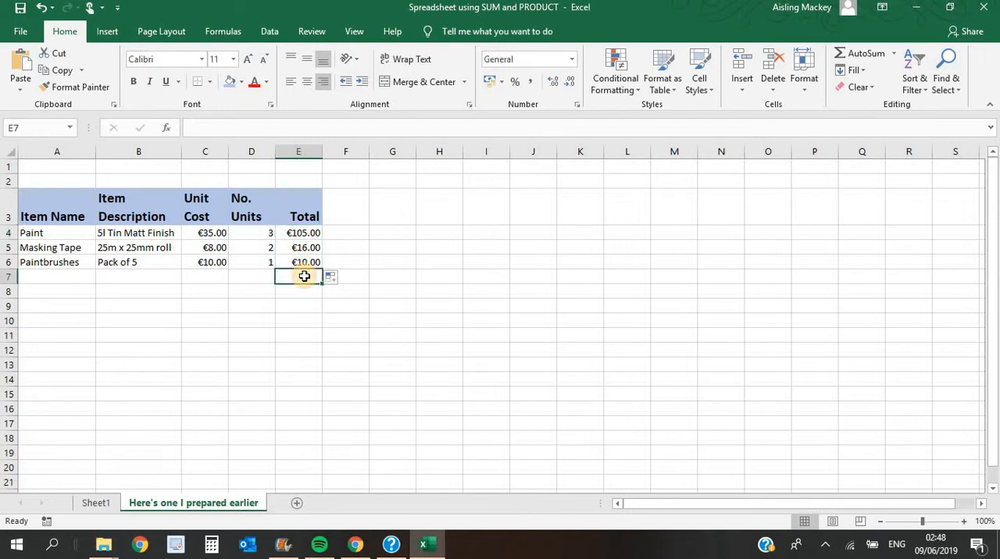
{"action": "double_click", "coordinate": [237, 278]}
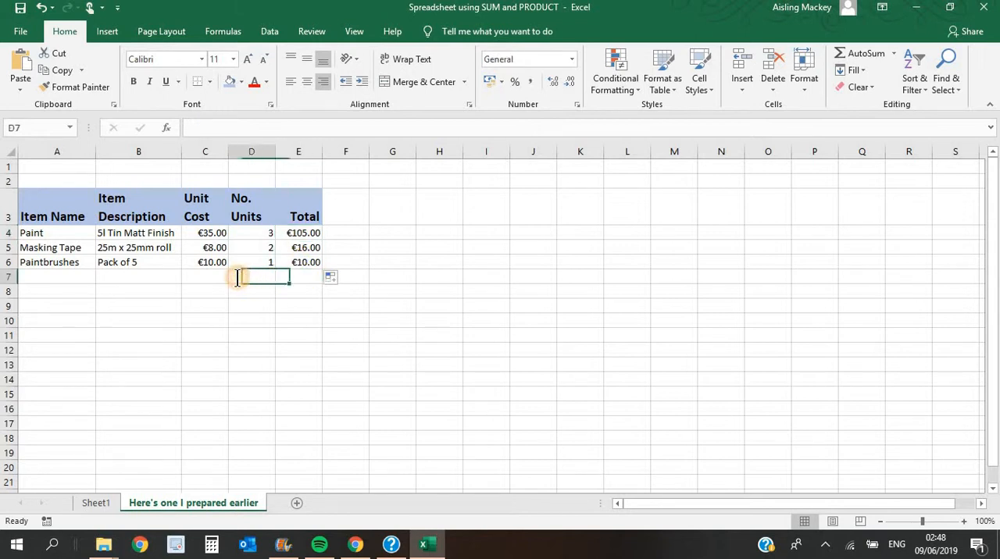
{"action": "type", "text": "T"}
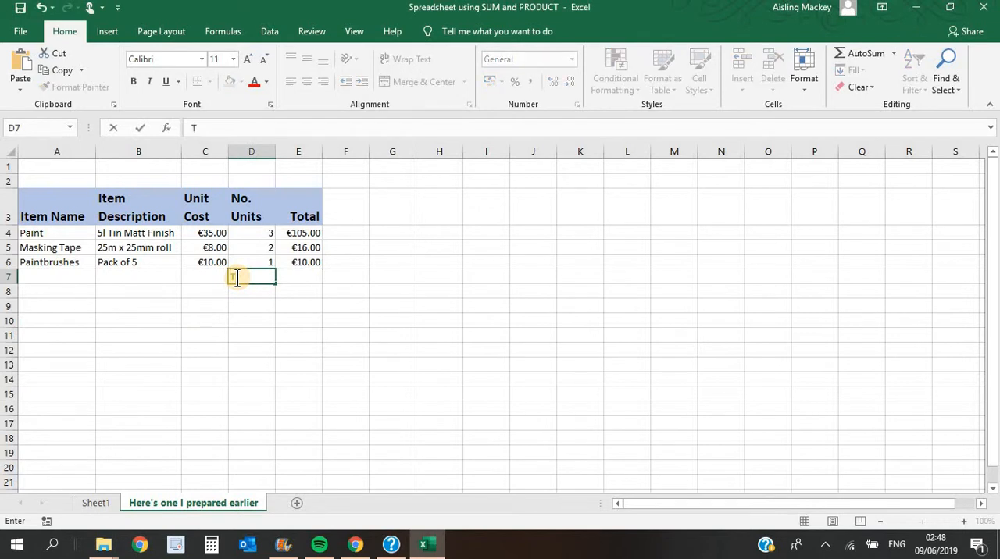
{"action": "type", "text": "otal"}
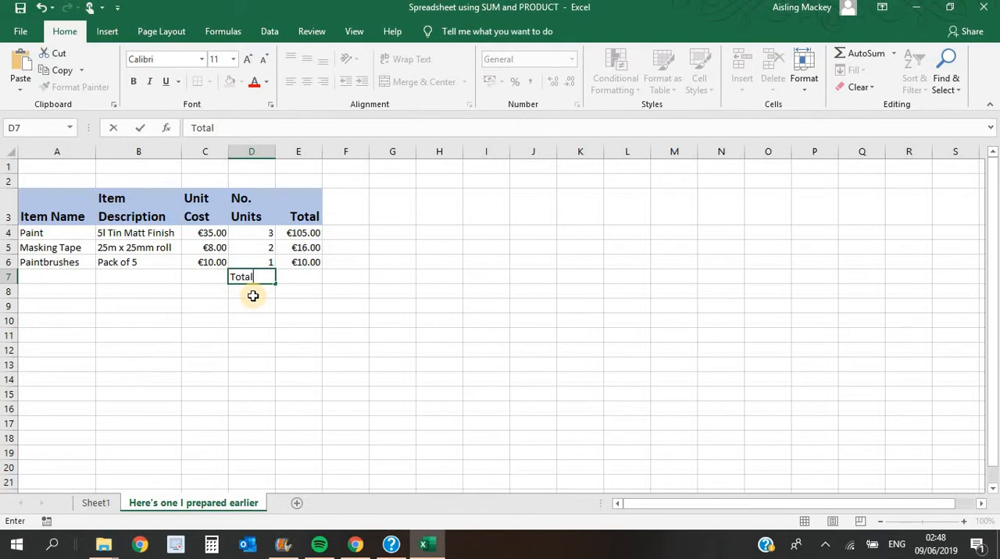
{"action": "left_click", "coordinate": [255, 293]}
{"action": "left_click", "coordinate": [254, 275]}
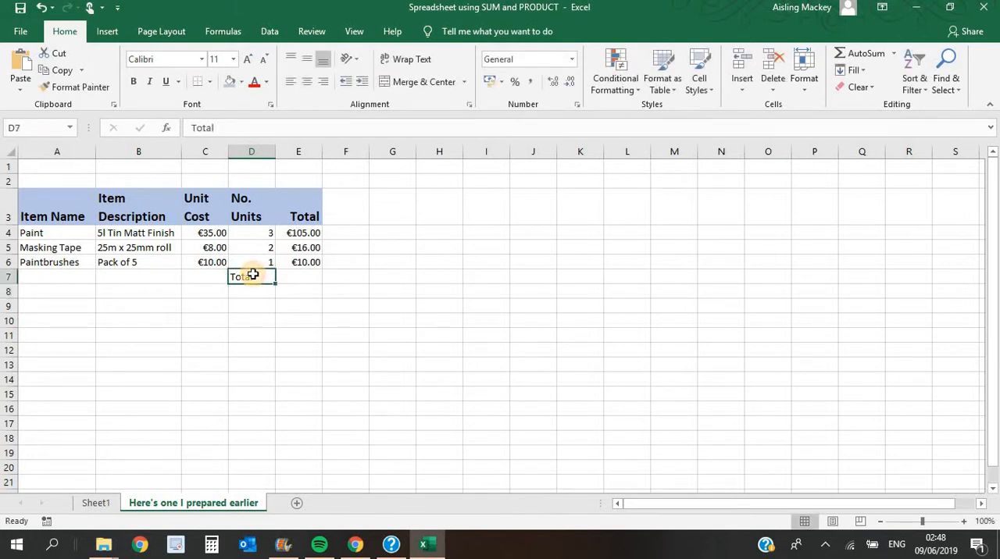
{"action": "left_click", "coordinate": [135, 81]}
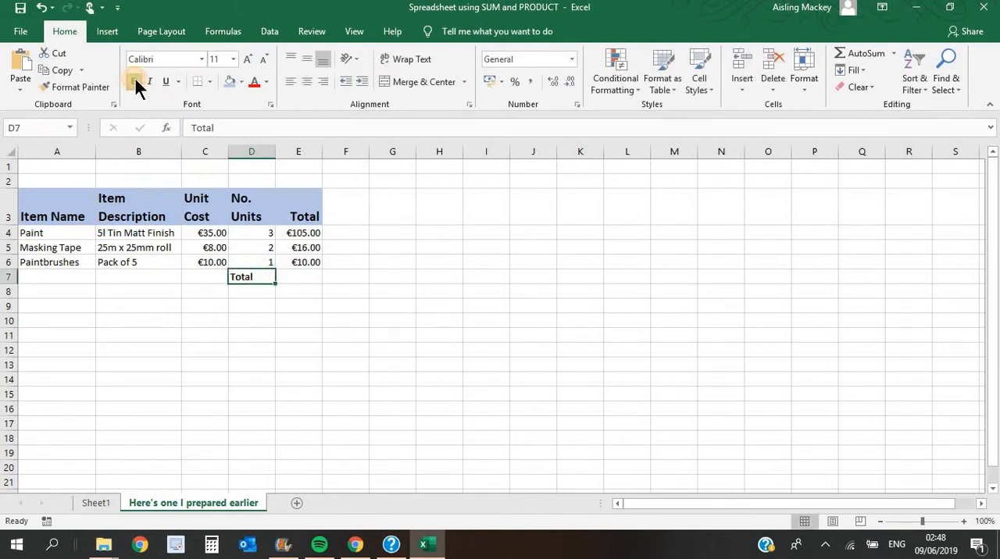
- Use AutoSum in cell E7 to add the item totals with =SUM(E4:E6)
{"action": "left_click", "coordinate": [300, 279]}
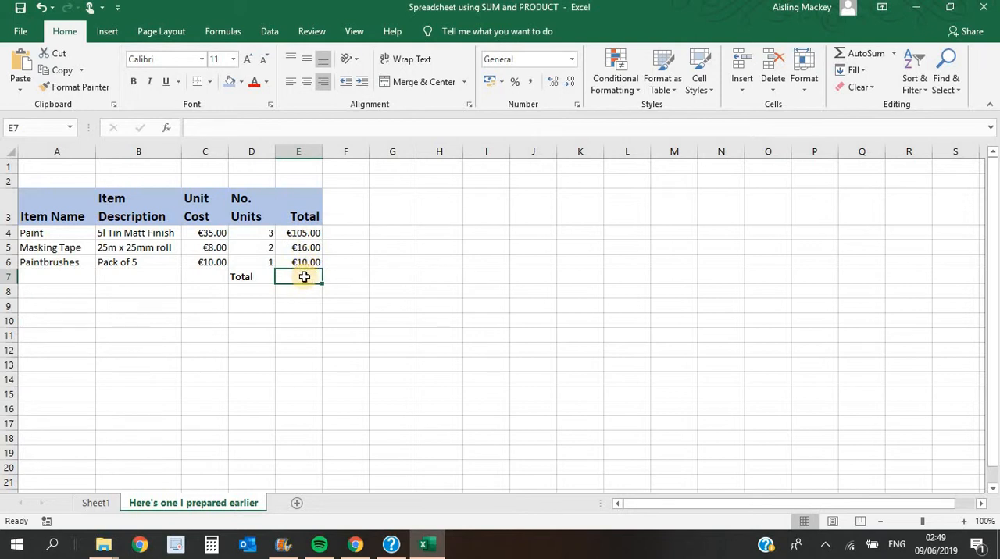
{"action": "left_click", "coordinate": [853, 55]}
{"action": "left_click", "coordinate": [853, 55]}
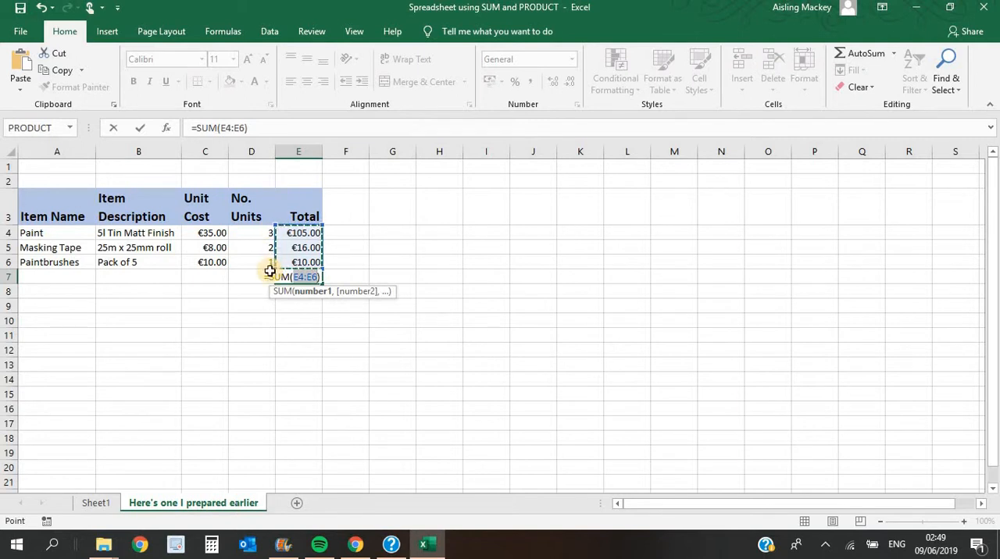
{"action": "key", "text": "Return"}
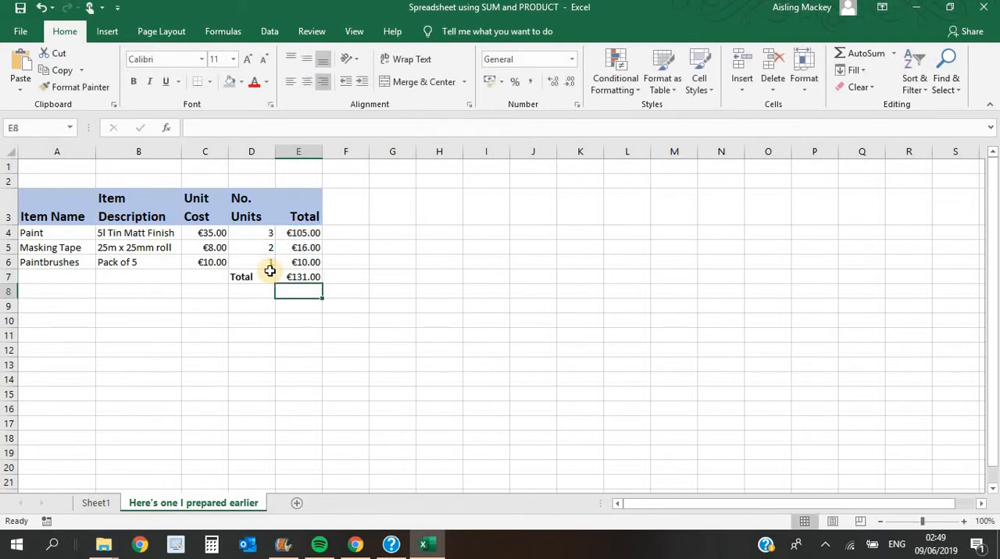
- Replace the colon with a comma in the E7 formula, making it =SUM(E4,E6), and compare it with the item totals
{"action": "left_click", "coordinate": [311, 278]}
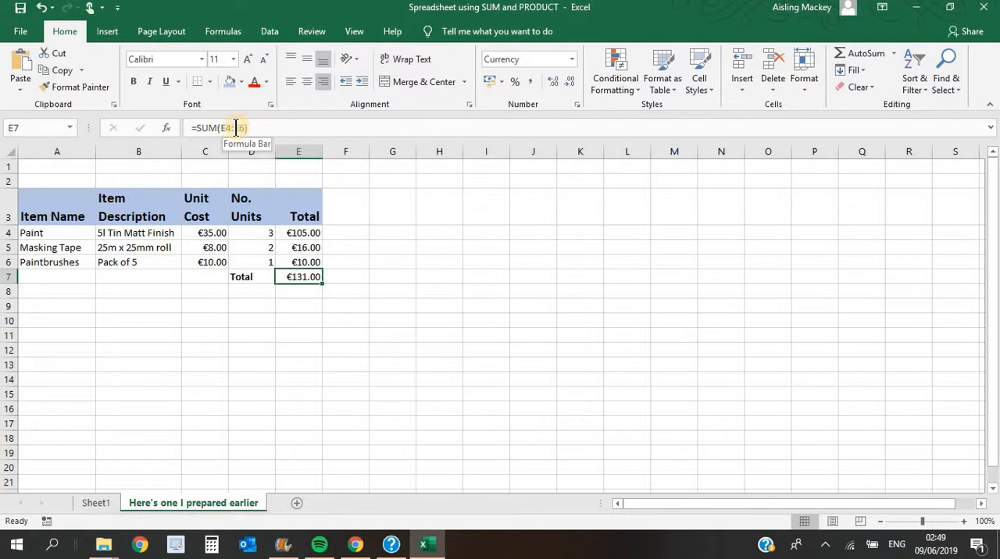
{"action": "left_click", "coordinate": [234, 128]}
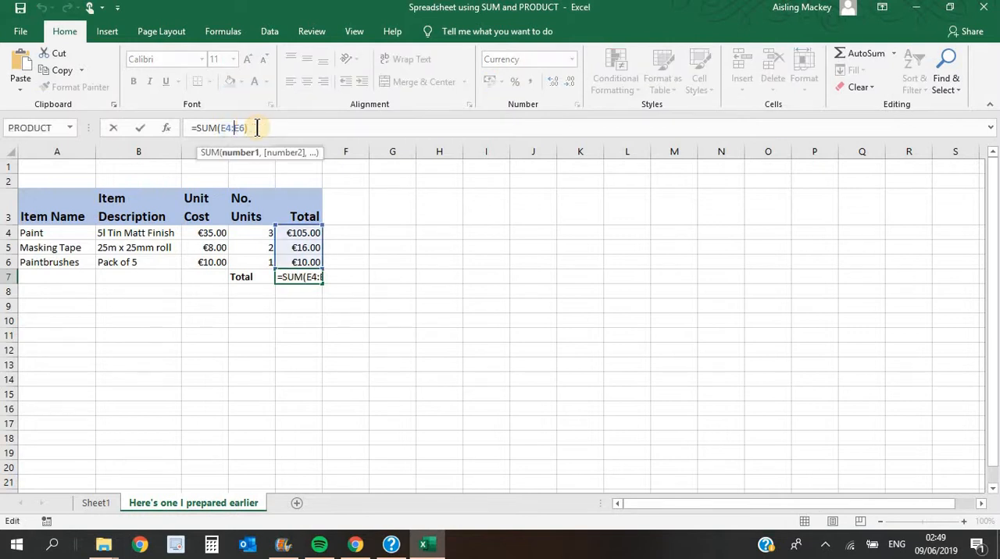
{"action": "key", "text": "BackSpace"}
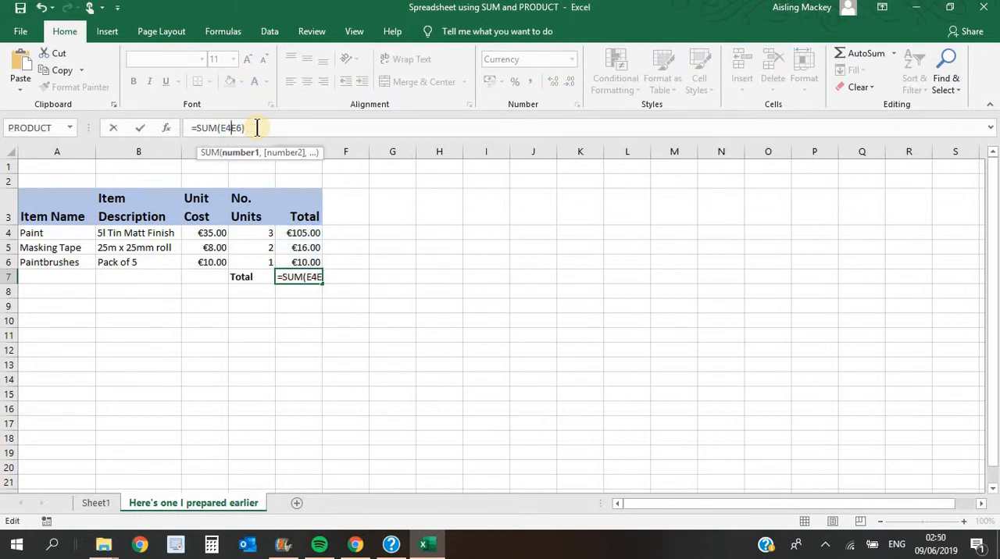
{"action": "type", "text": ","}
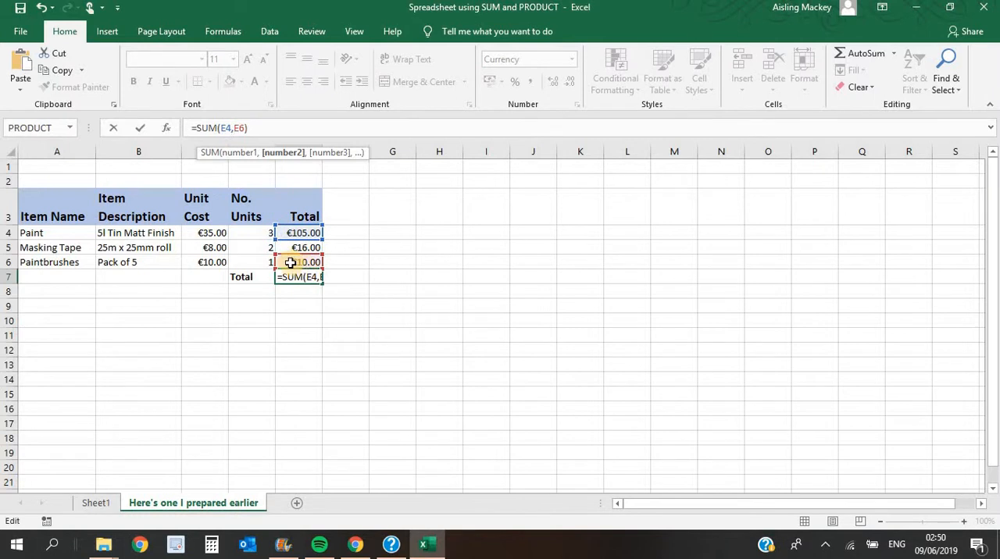
{"action": "key", "text": "Return"}
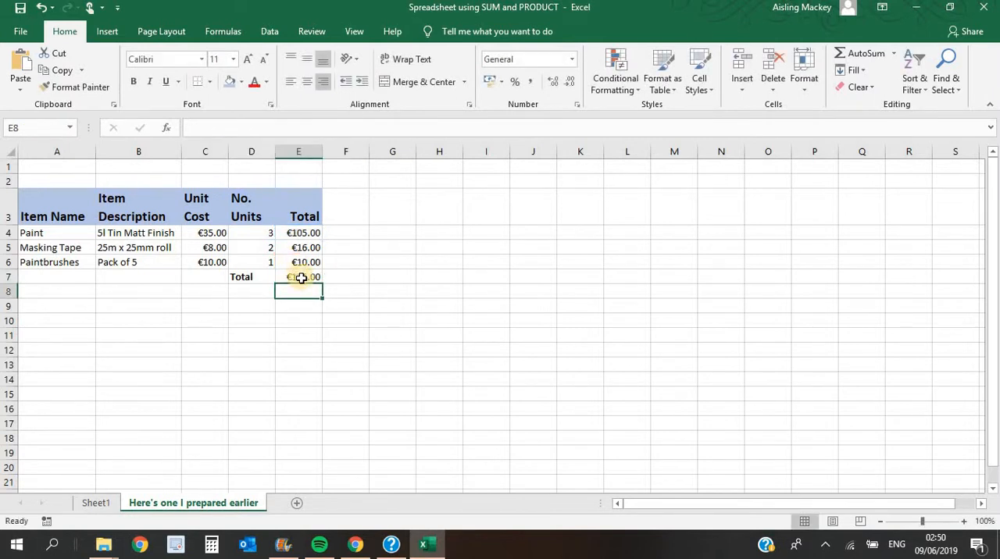
{"action": "left_click", "coordinate": [302, 278]}
{"action": "left_click", "coordinate": [303, 248]}
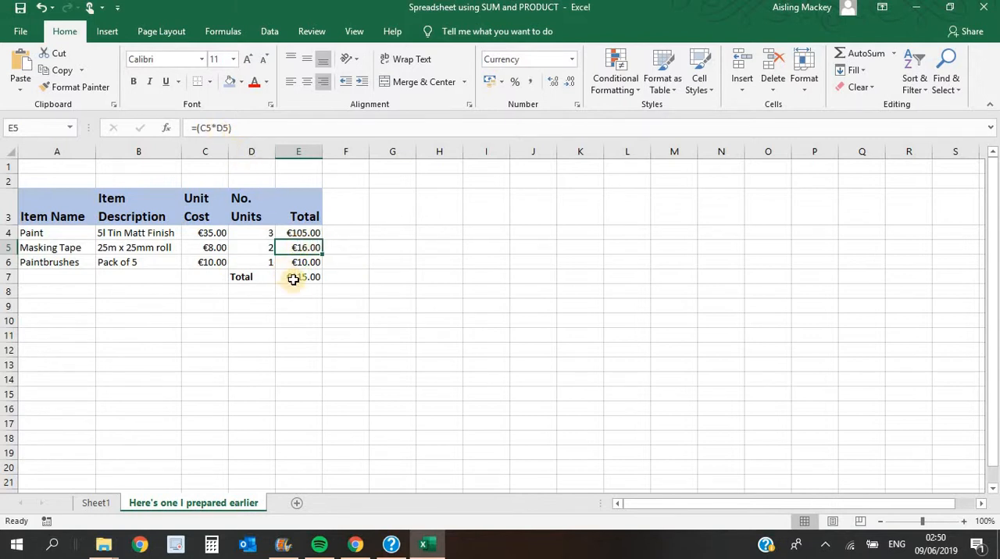
- Reapply AutoSum in cell E7 so the formula covers the whole range, =SUM(E4:E6)
{"action": "left_click", "coordinate": [293, 280]}
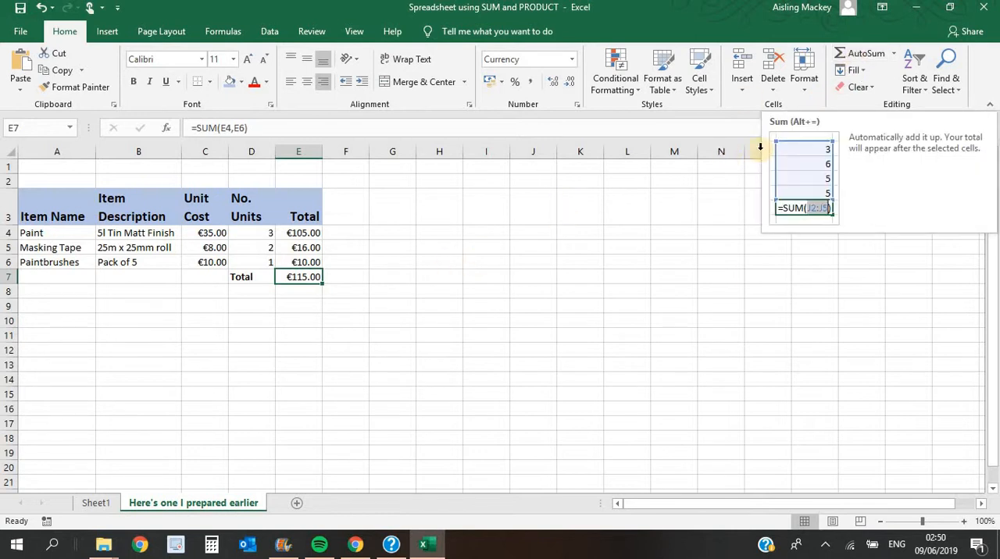
{"action": "left_click", "coordinate": [866, 53]}
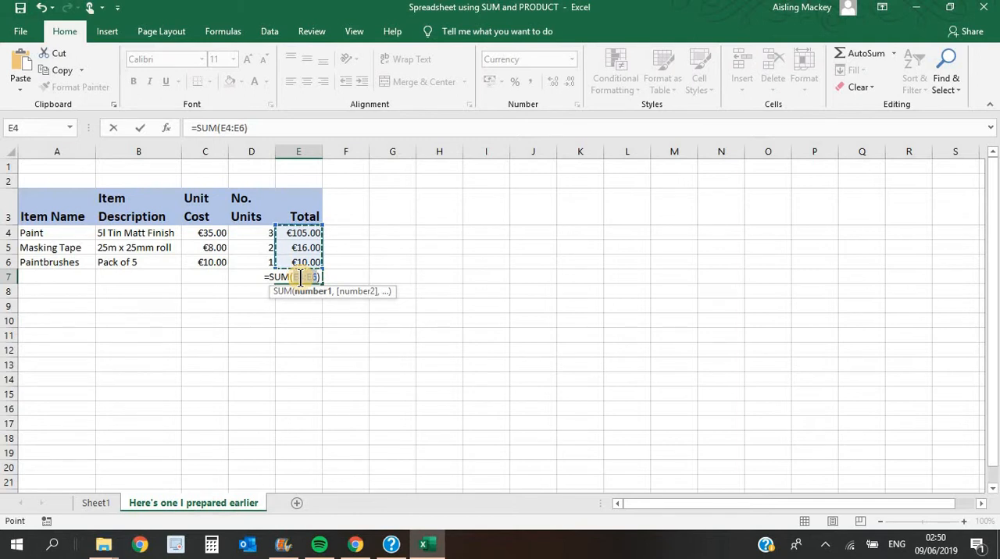
{"action": "key", "text": "Return"}
{"action": "left_click", "coordinate": [307, 316]}
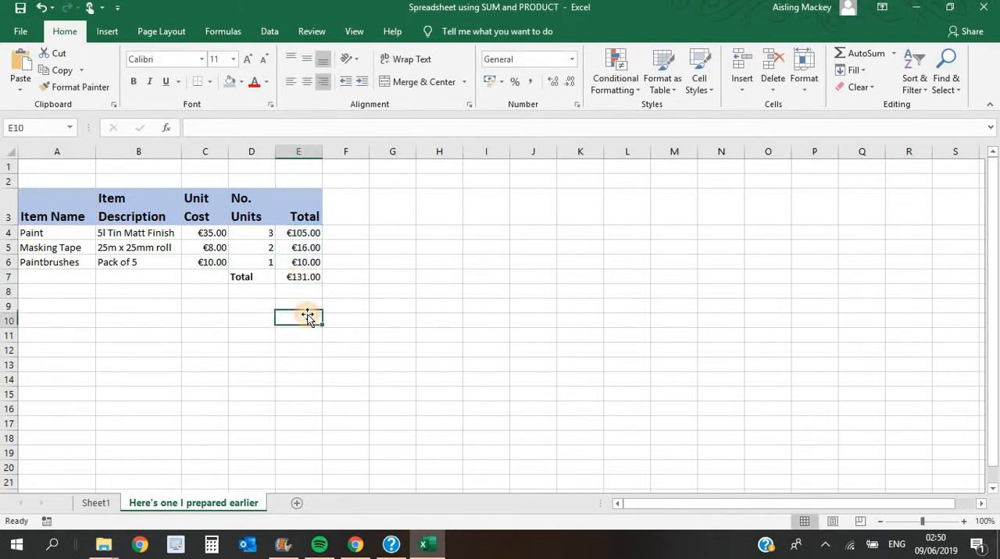
- Review the SUM formula in E7 and the multiplication formula in E4
{"action": "left_click", "coordinate": [302, 280]}
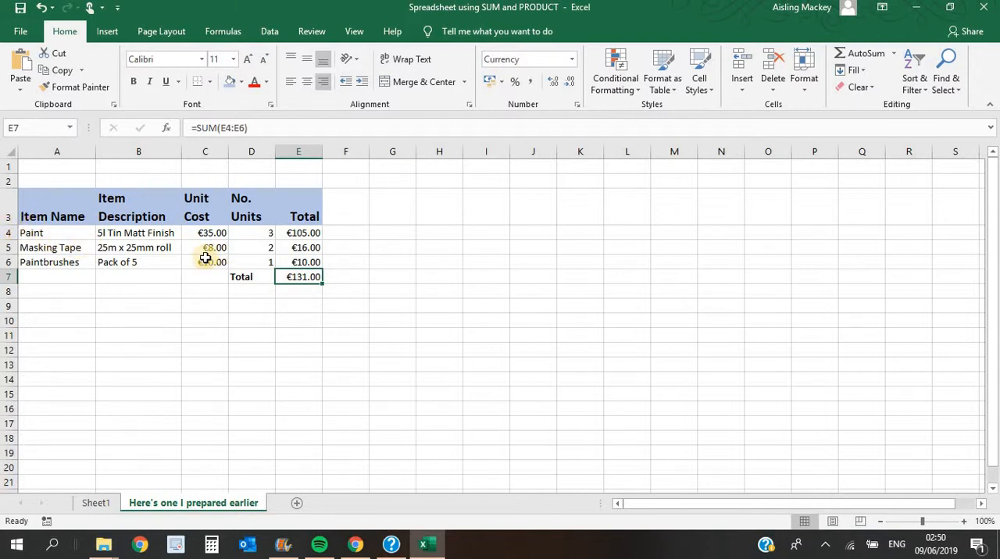
{"action": "left_click", "coordinate": [292, 233]}
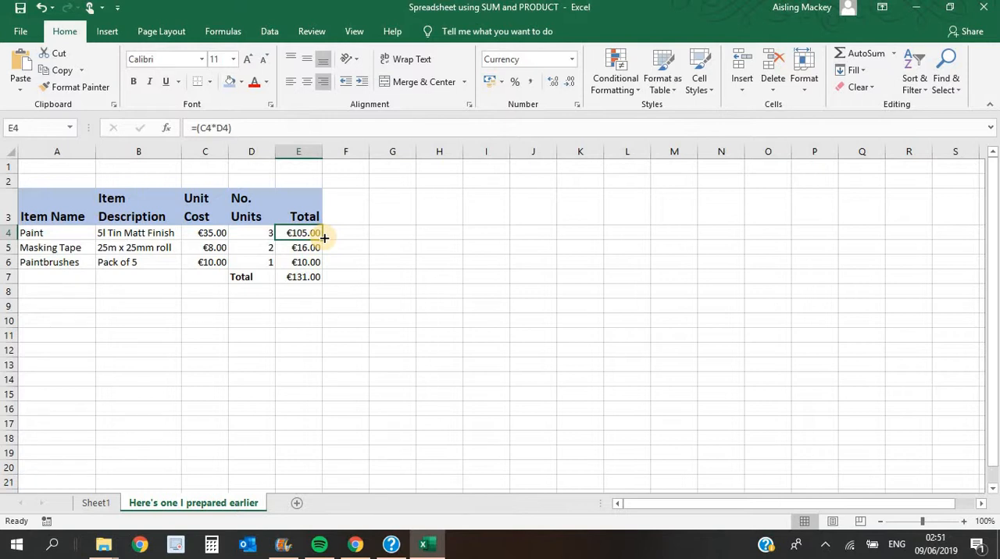
{"action": "left_click", "coordinate": [303, 278]}
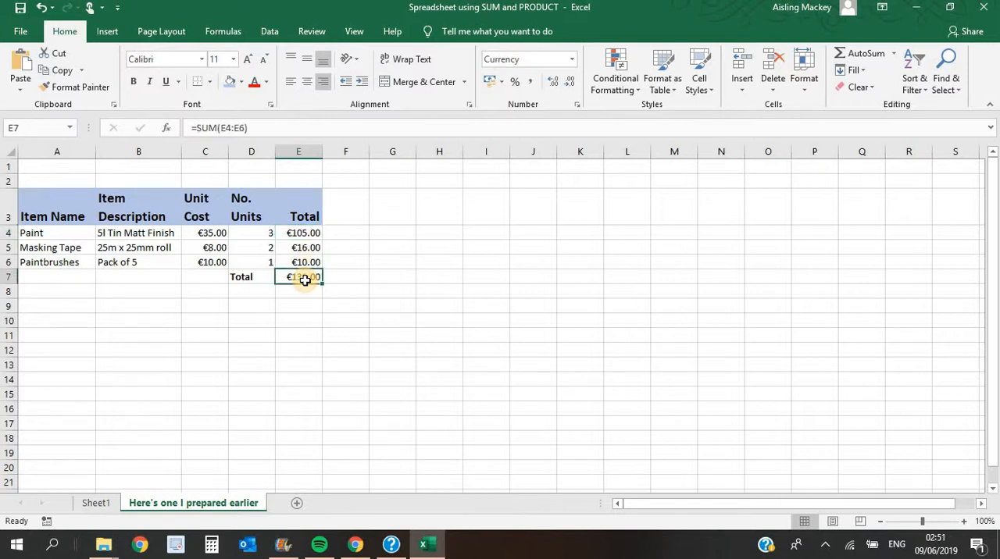